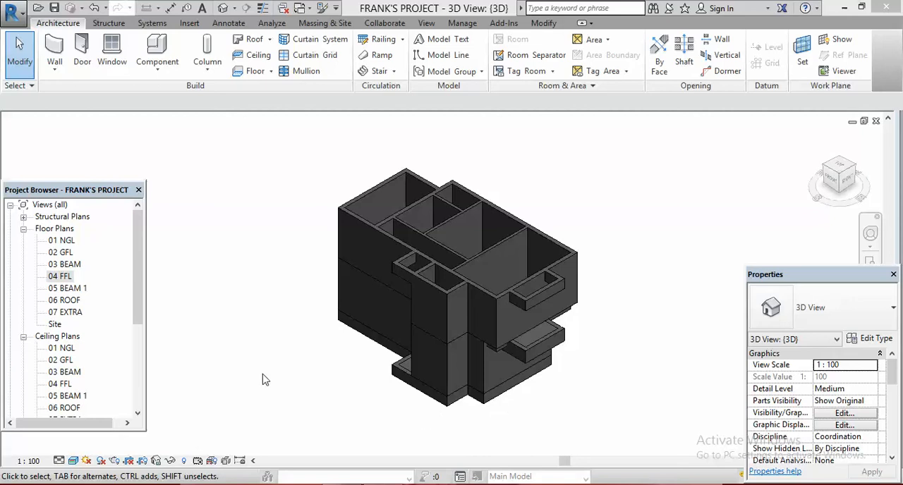
Step: Open the 02 GFL floor plan and select the ground-level floor slab that extends into the porch
double_click(62, 252)
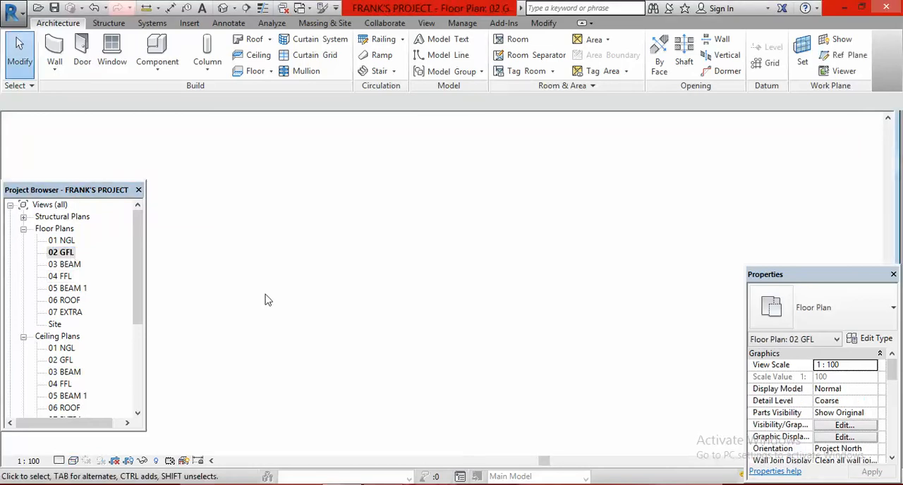
scroll(529, 332, "up", 5)
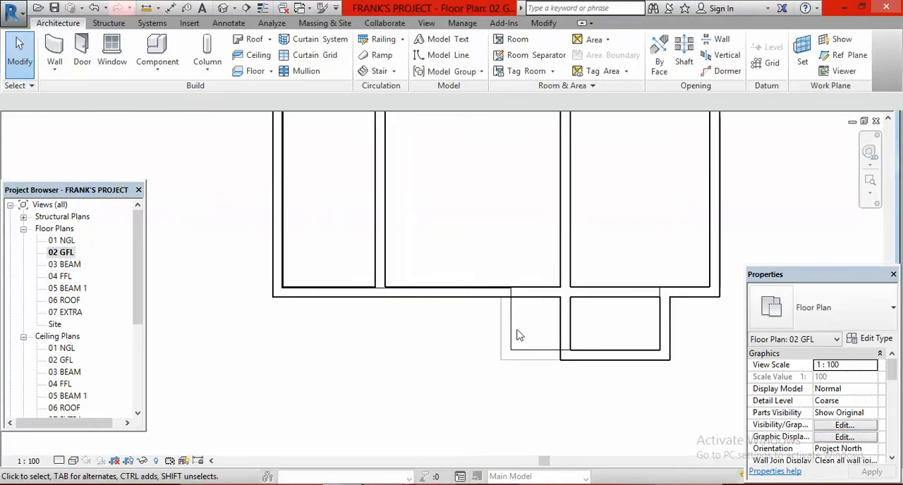
scroll(458, 326, "down", 2)
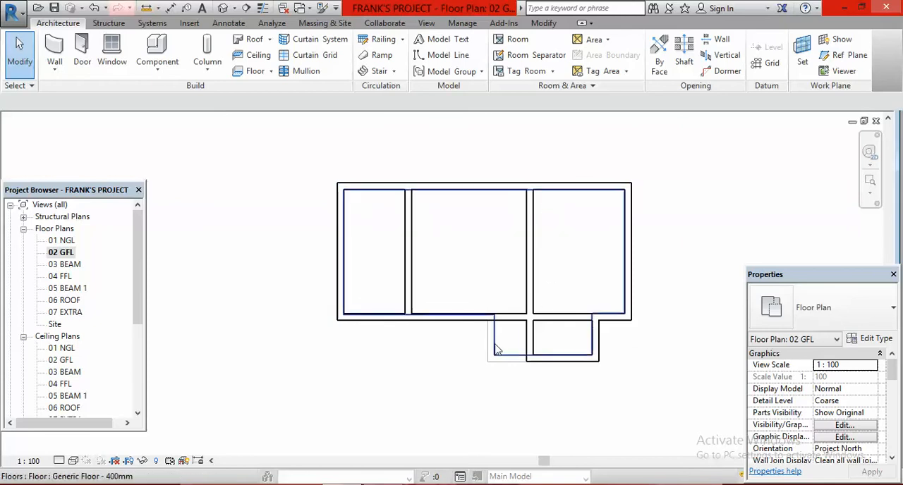
scroll(508, 352, "up", 2)
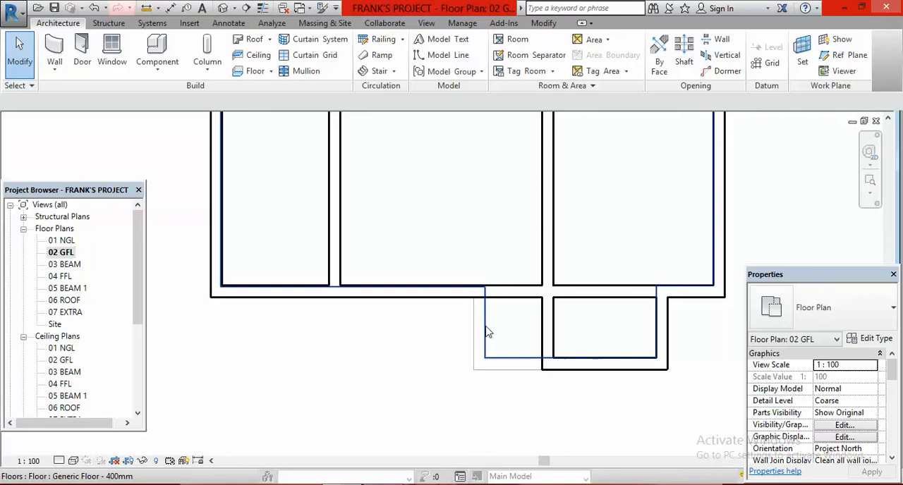
left_click(479, 342)
scroll(503, 336, "down", 3)
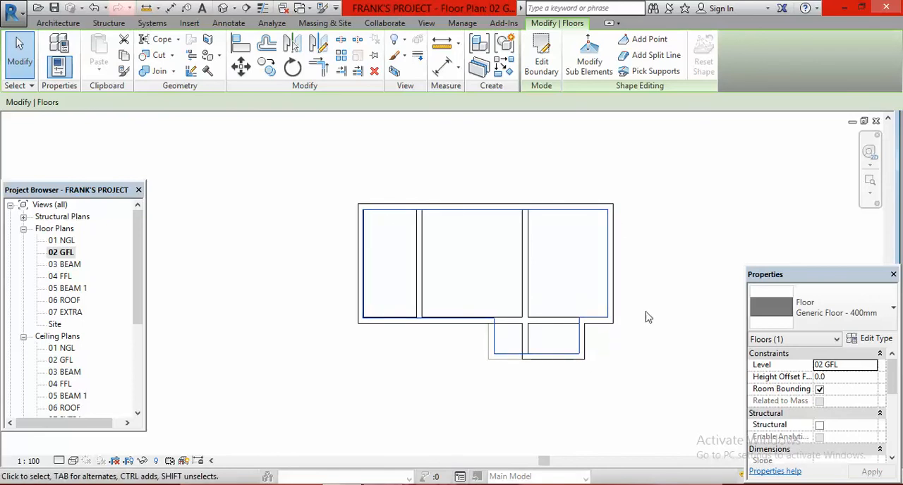
scroll(632, 290, "up", 1)
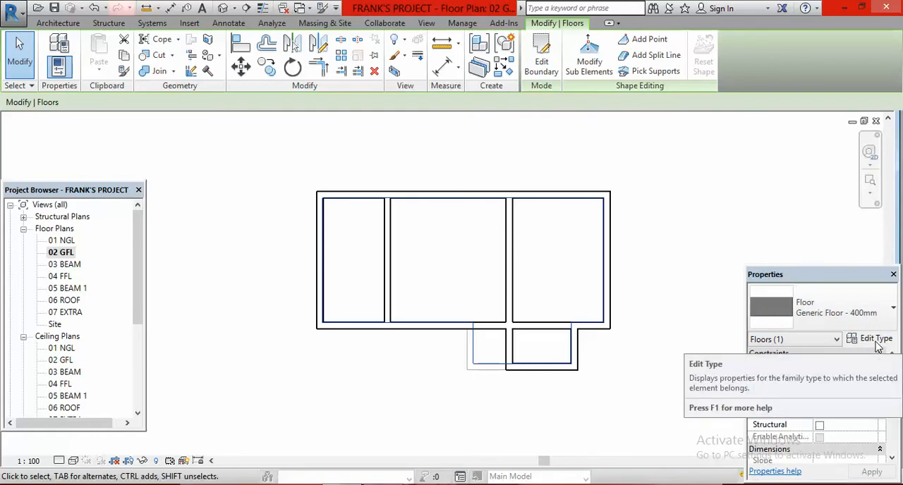
Step: Duplicate the selected floor's type under the name Generic Floor - 150mm
left_click(868, 343)
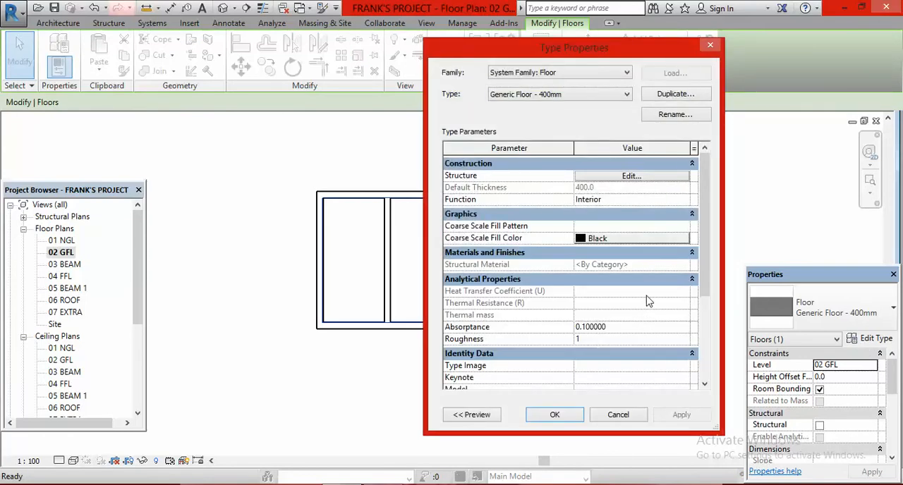
left_click(675, 94)
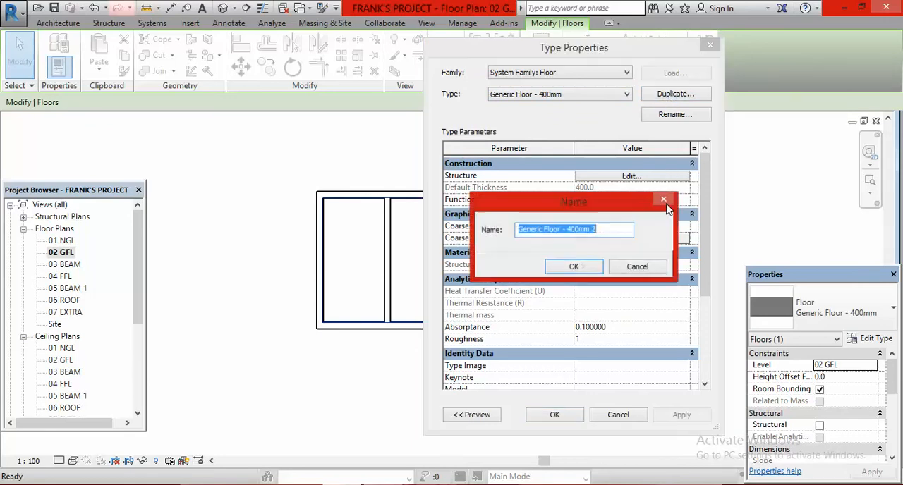
left_click(604, 229)
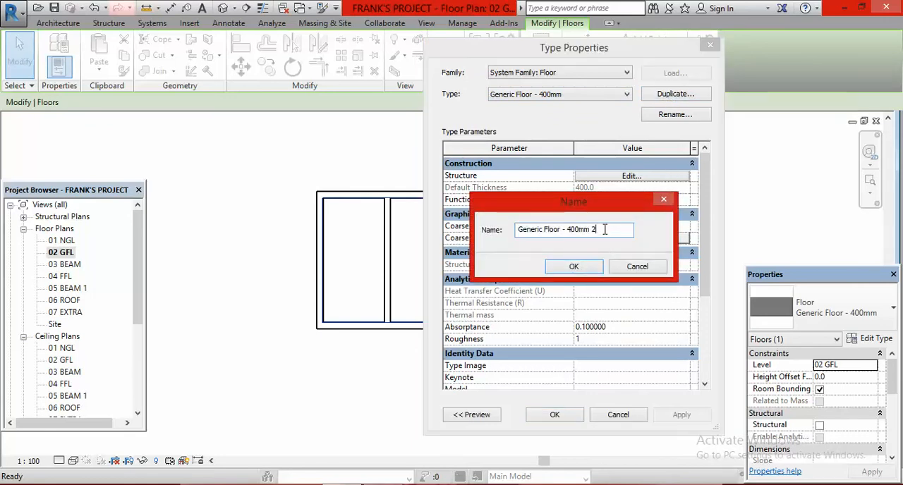
key("BackSpace")
key("BackSpace")
key("BackSpace")
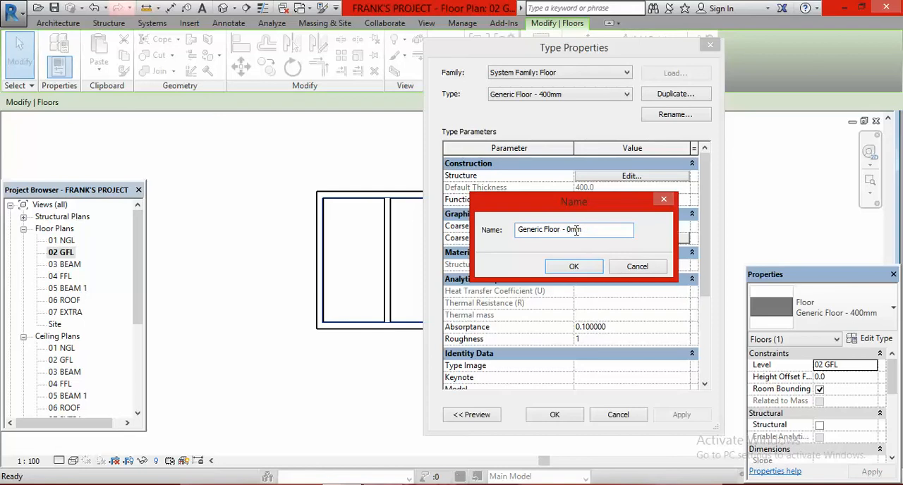
type("15")
left_click(577, 267)
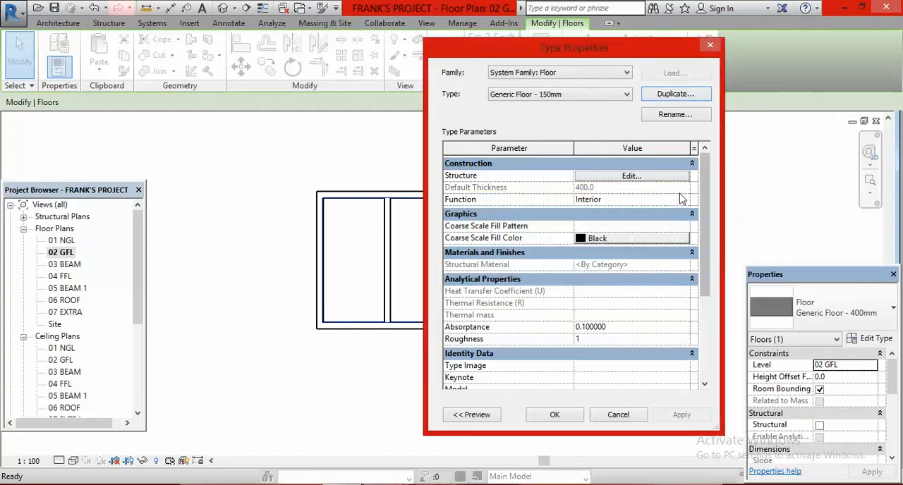
Step: Set the thickness of the structure layer in the new floor type to 150 mm
left_click(629, 176)
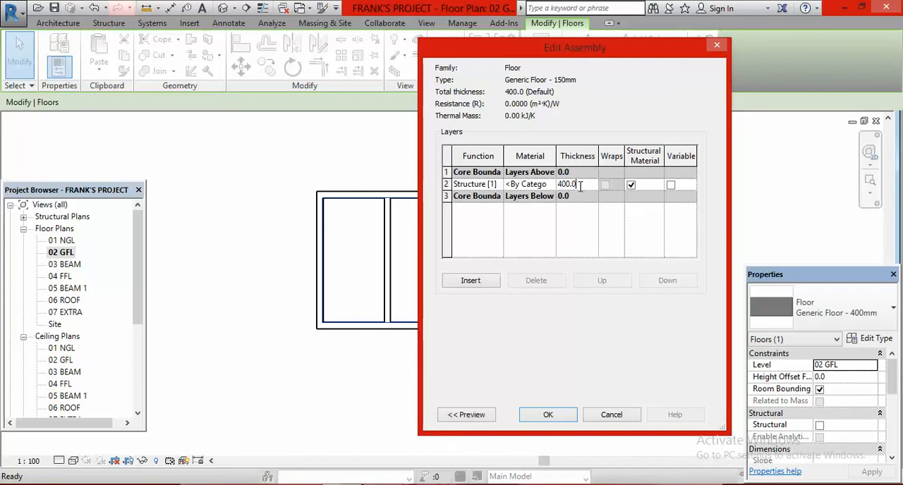
key("BackSpace")
key("BackSpace")
key("BackSpace")
key("BackSpace")
key("BackSpace")
type("150")
left_click(549, 415)
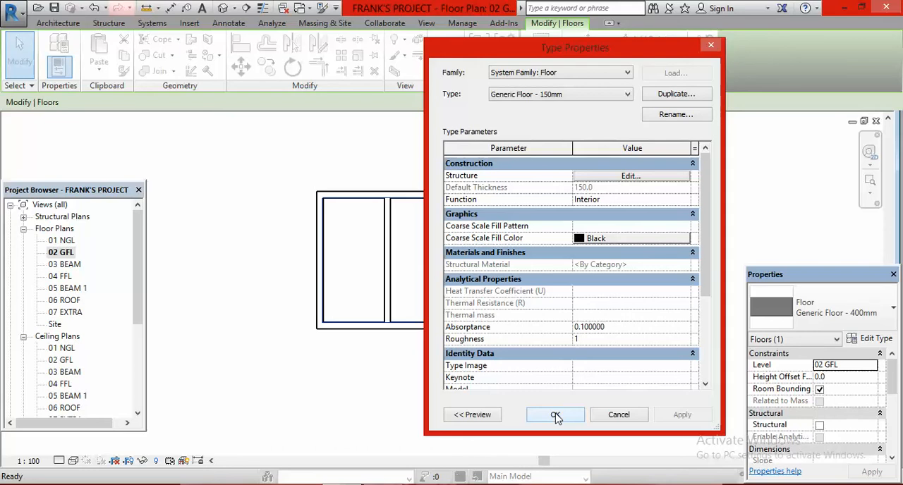
Step: Assign the Oak Flooring material to the floor type's structure layer and apply the type to the selected floor
left_click(630, 177)
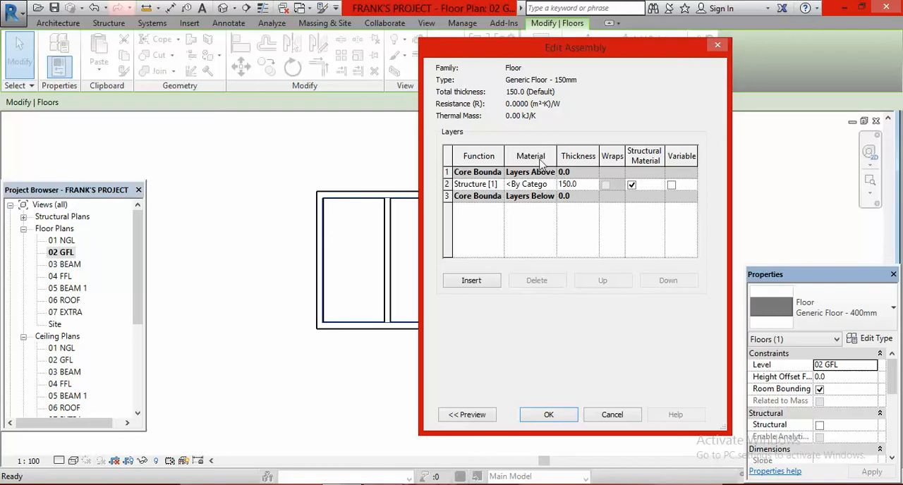
left_click(545, 186)
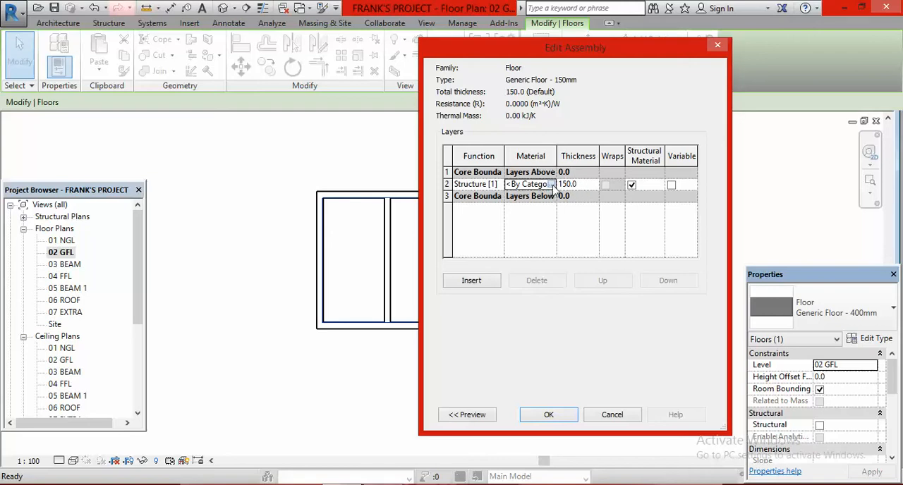
left_click(554, 185)
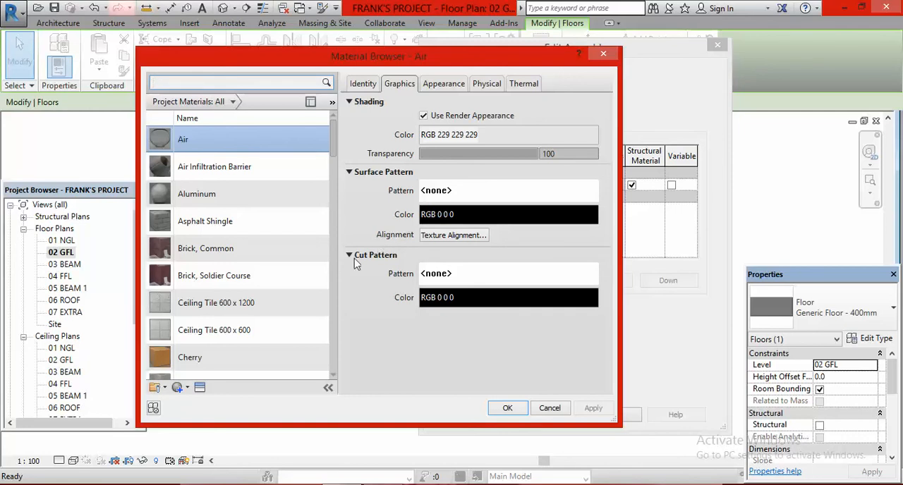
scroll(335, 377, "down", 3)
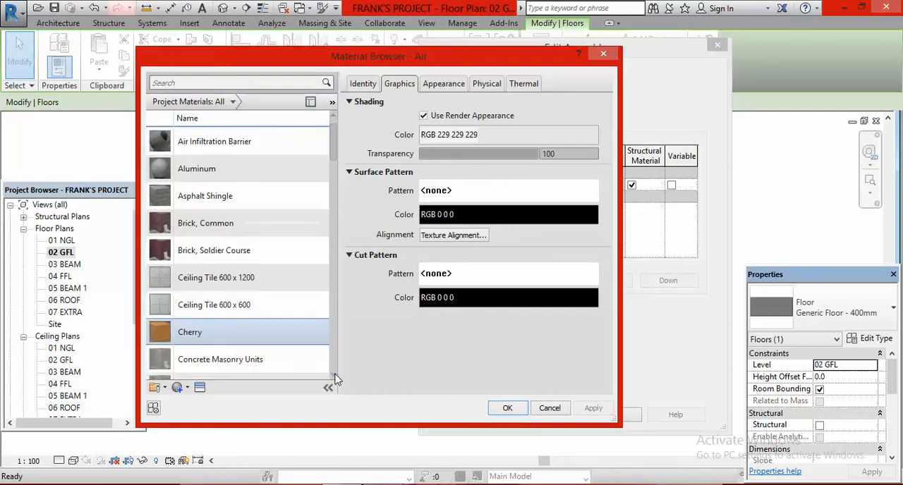
scroll(336, 378, "down", 5)
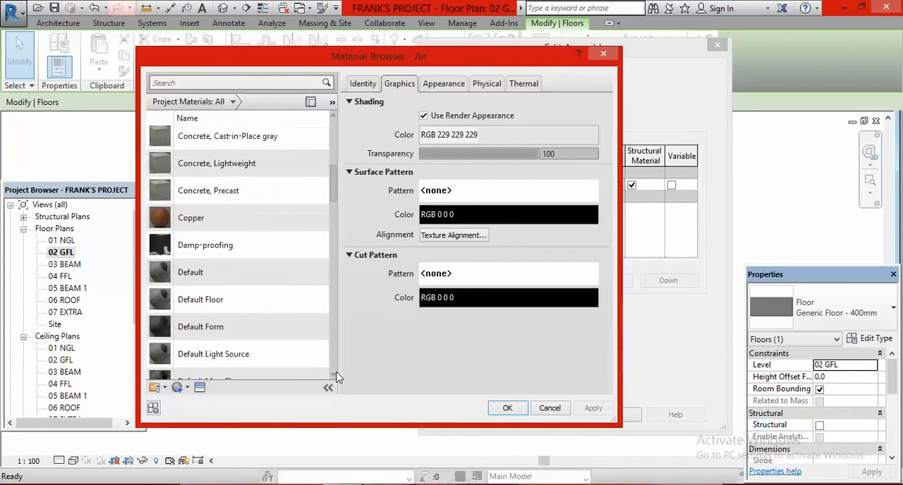
scroll(337, 379, "down", 5)
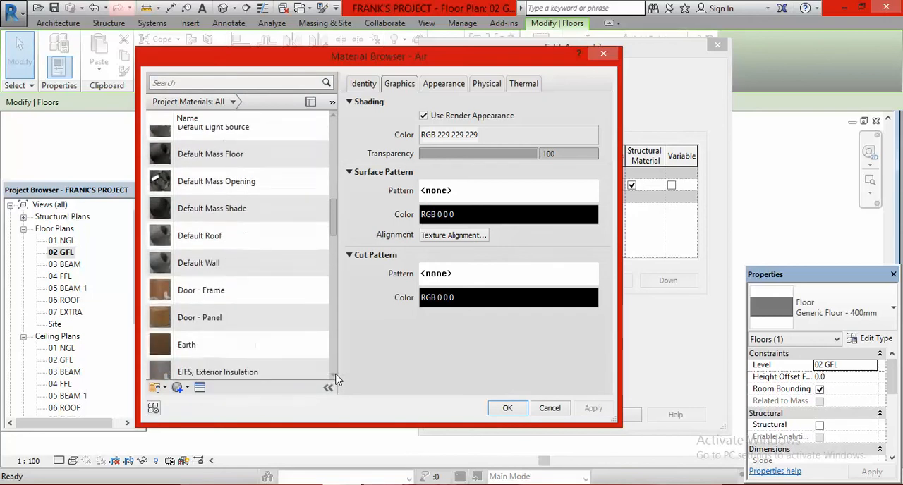
scroll(337, 379, "down", 5)
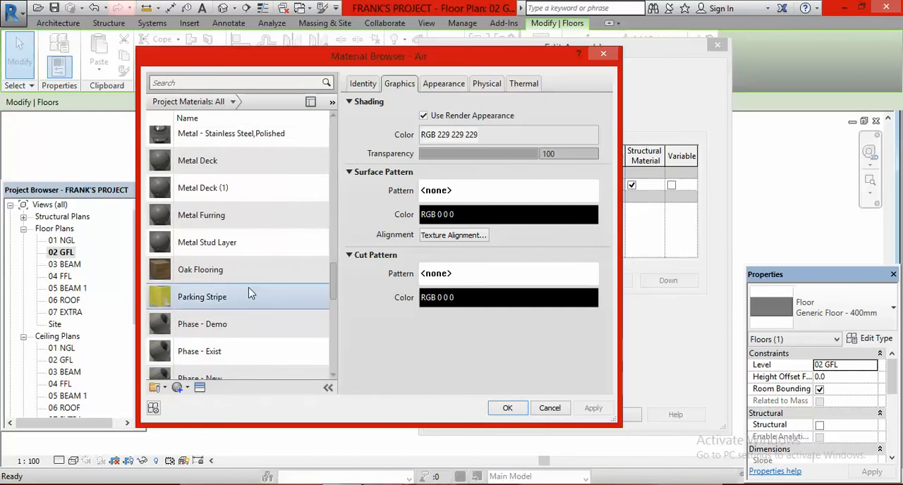
left_click(225, 276)
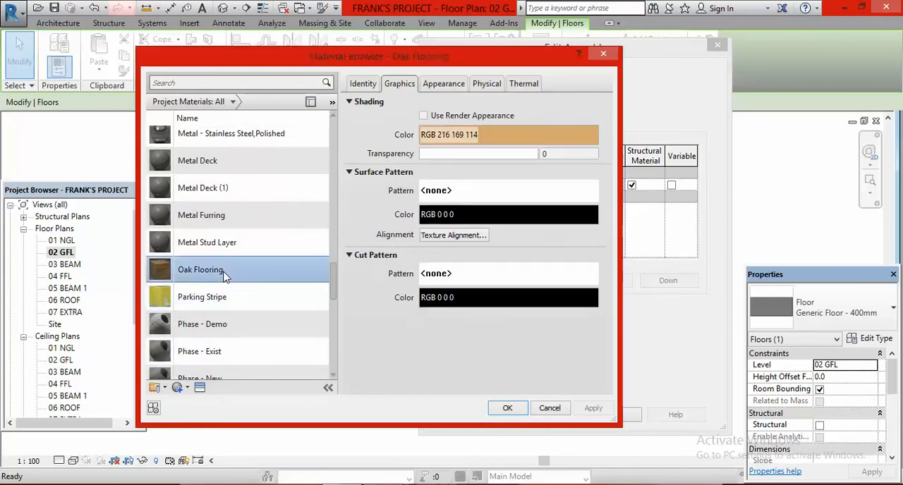
left_click(508, 409)
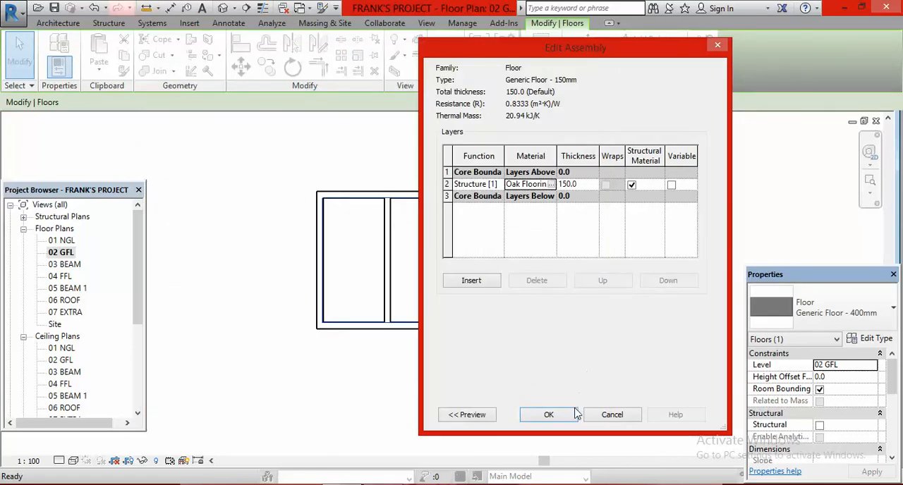
left_click(554, 416)
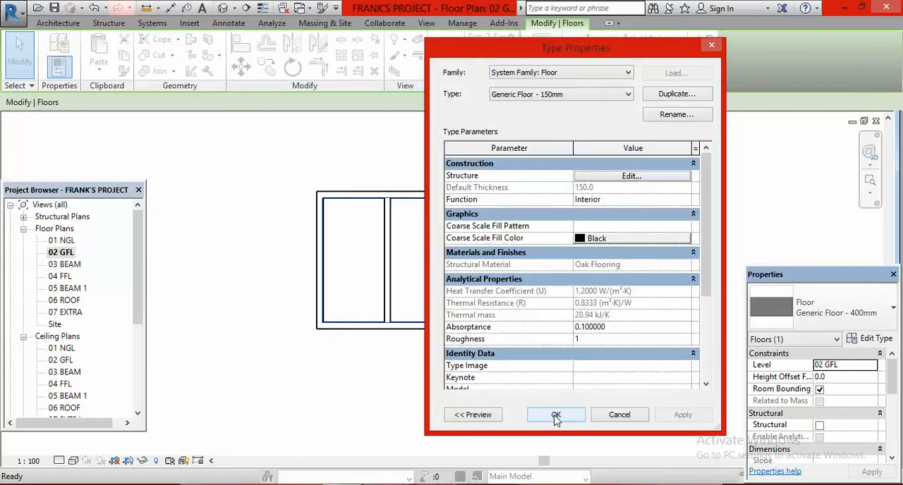
left_click(555, 416)
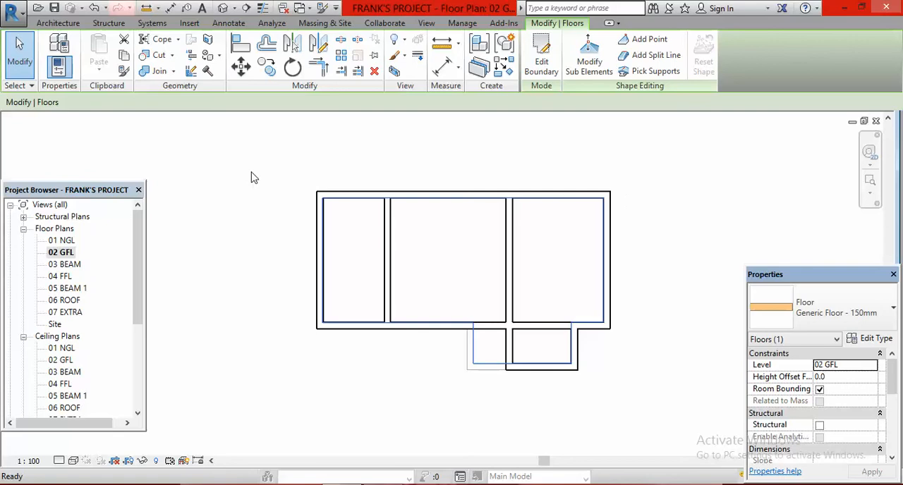
key("Escape")
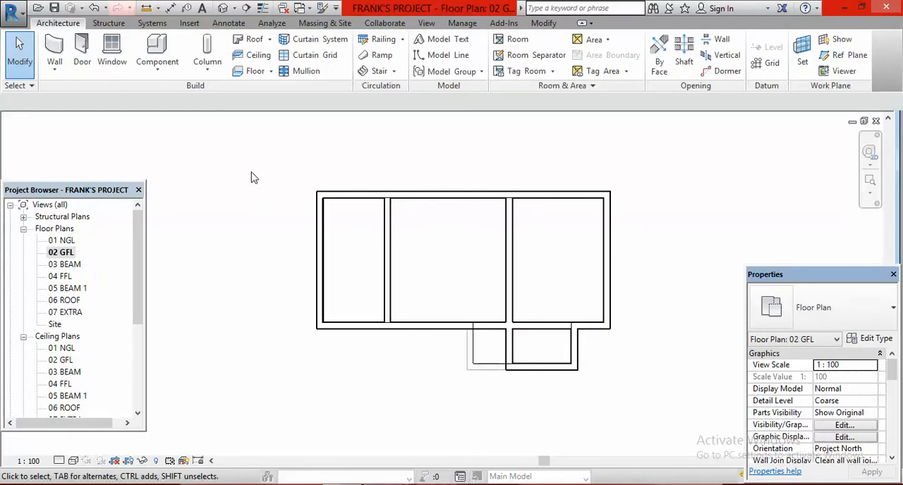
Step: Examine the ground floor's oak finish at the porch in the 3D view, from the front-left corner of the building
left_click(223, 9)
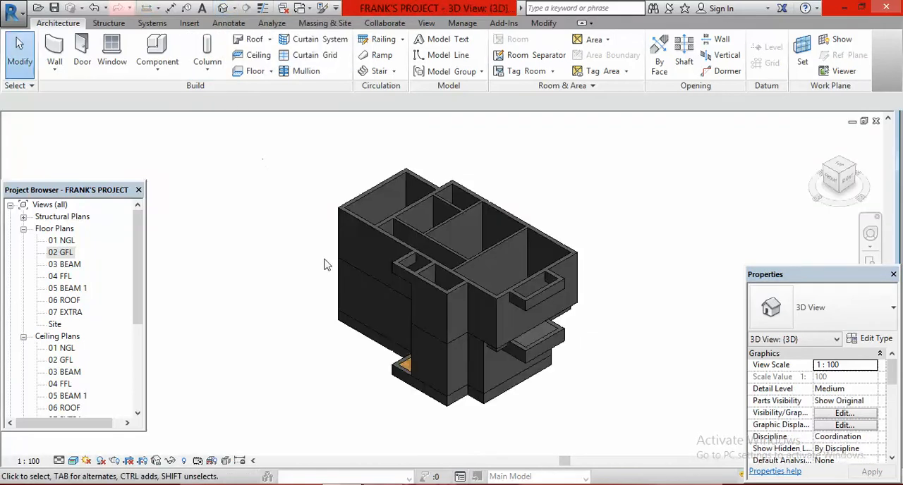
scroll(405, 381, "up", 8)
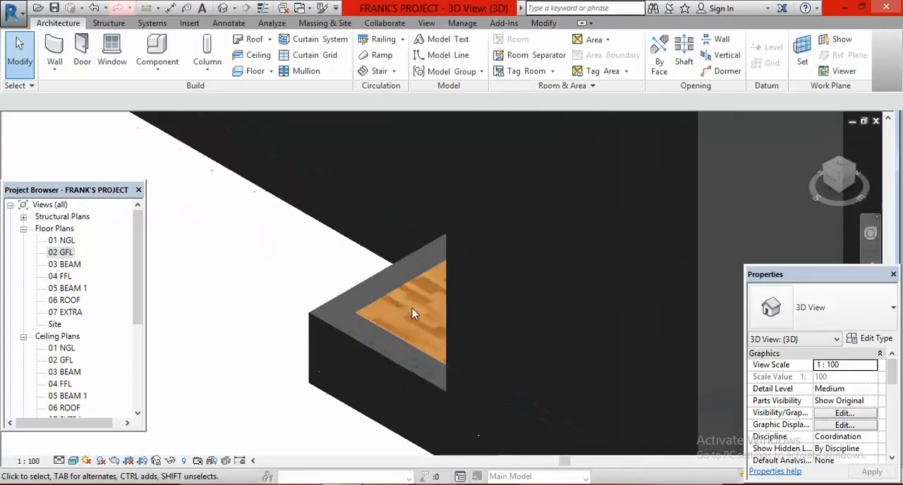
left_click(829, 173)
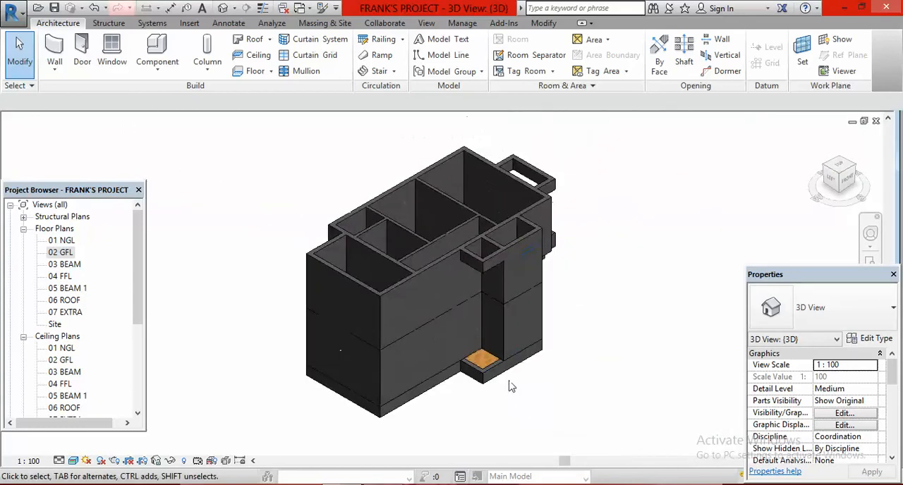
scroll(434, 345, "up", 5)
scroll(434, 346, "up", 5)
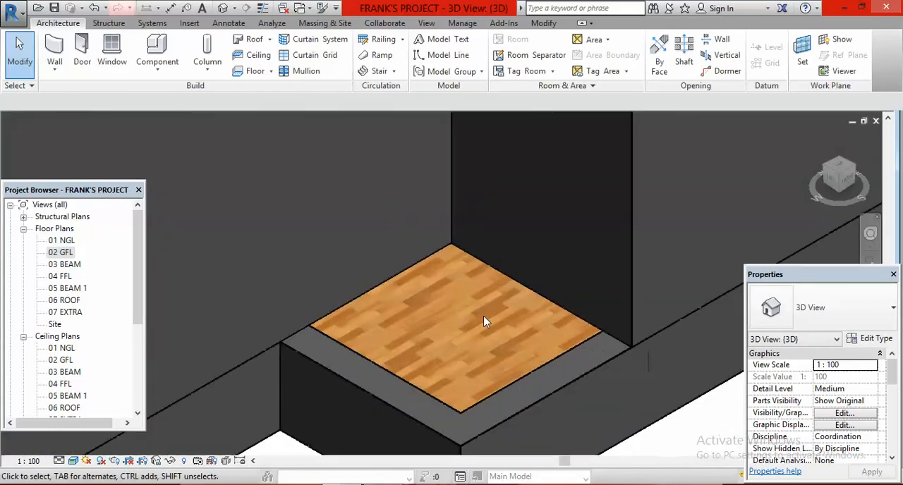
scroll(462, 317, "up", 2)
scroll(478, 301, "down", 6)
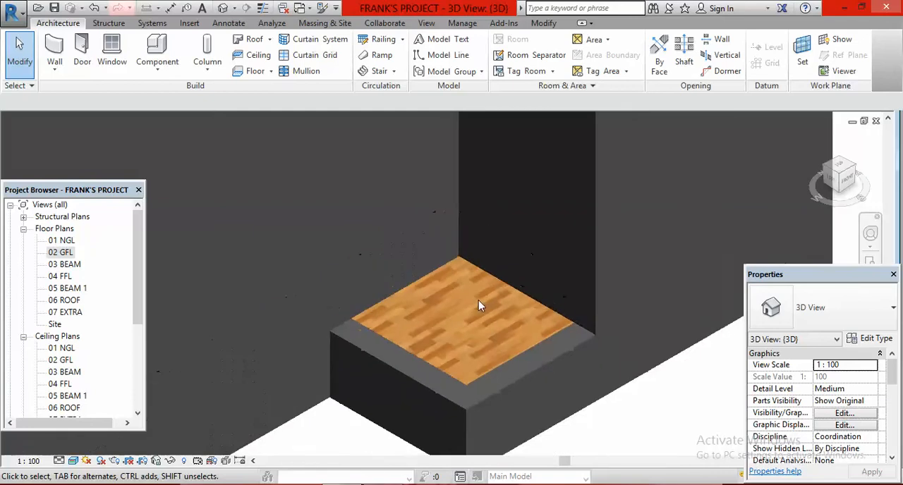
scroll(486, 300, "down", 5)
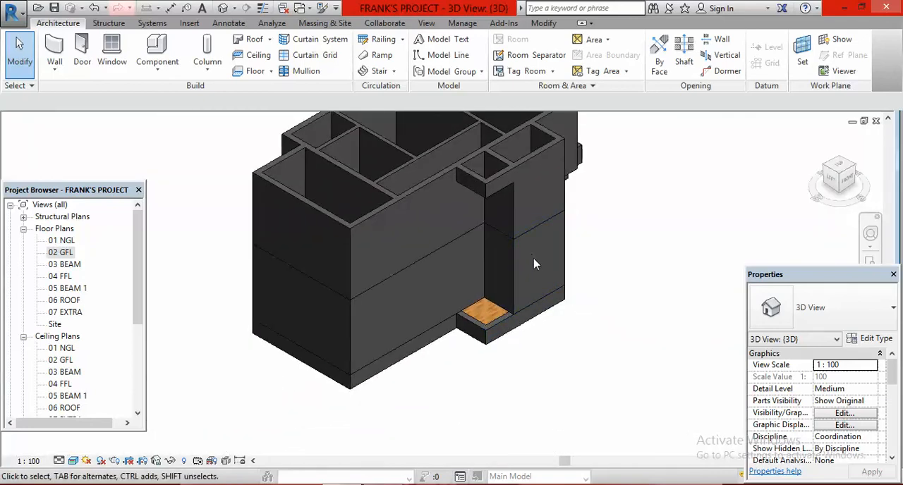
scroll(610, 282, "down", 3)
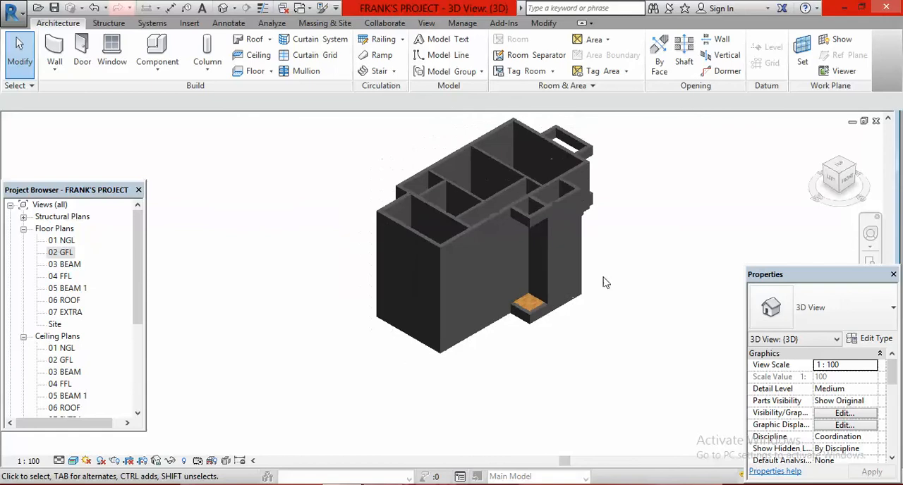
scroll(571, 272, "up", 4)
scroll(571, 273, "down", 2)
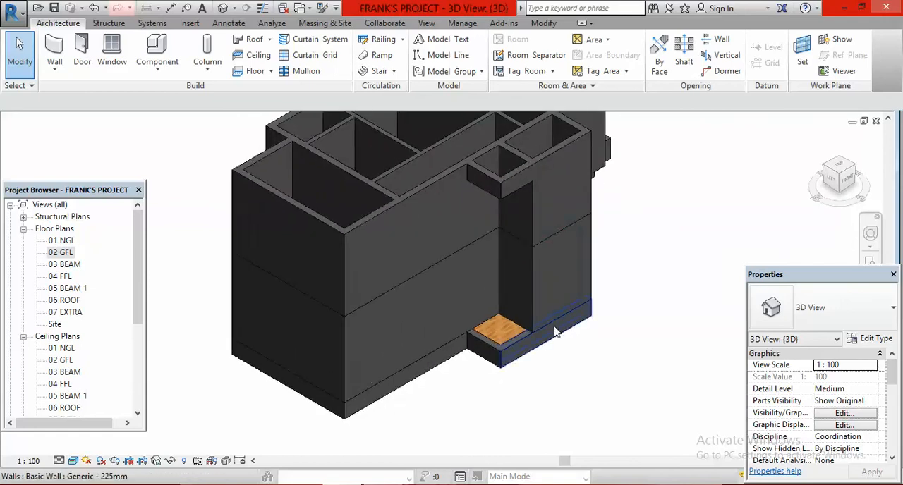
scroll(545, 347, "down", 2)
scroll(600, 291, "up", 4)
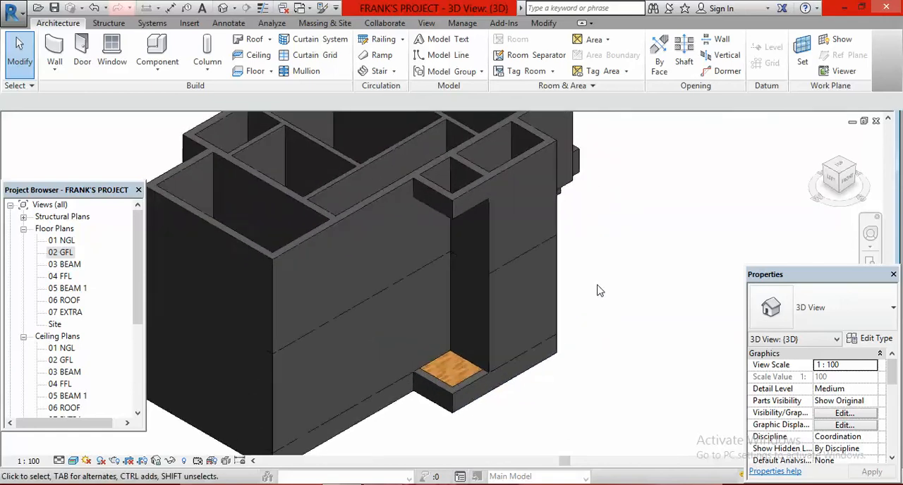
scroll(600, 330, "down", 3)
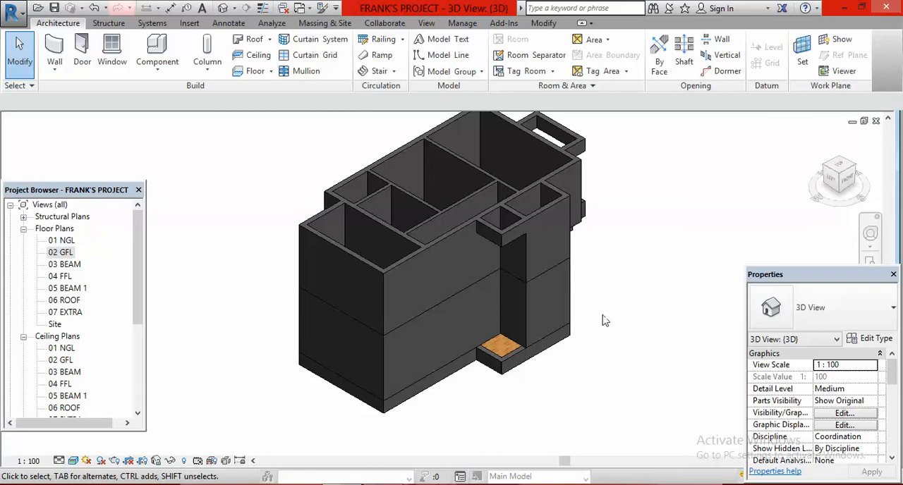
Step: Open the 04 FFL floor plan and locate the edge of its floor slab along the outer walls
scroll(603, 321, "down", 2)
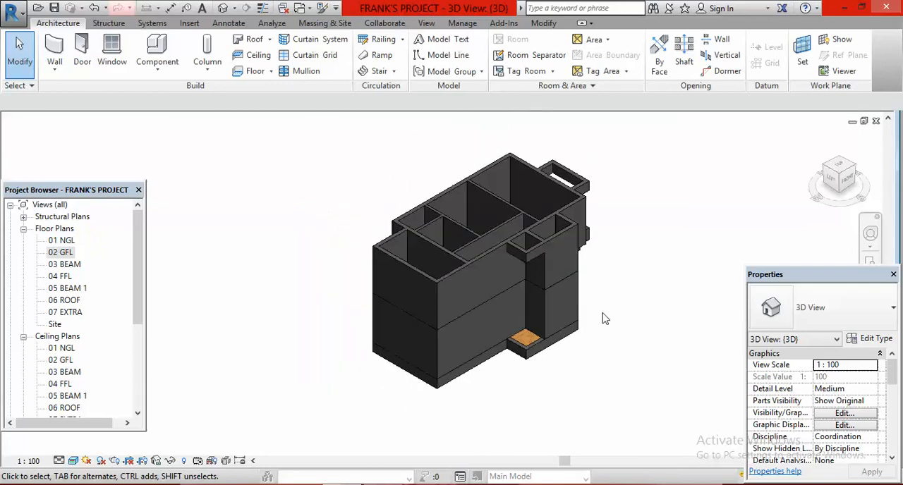
double_click(62, 276)
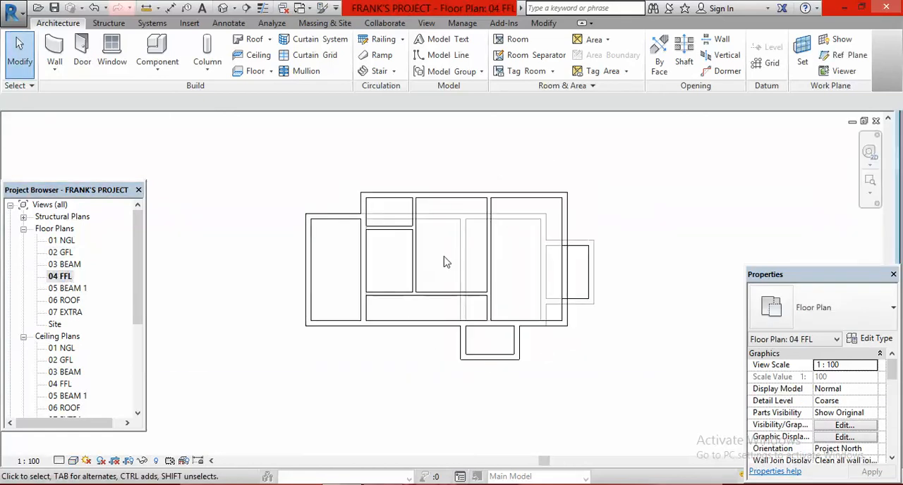
scroll(443, 262, "up", 2)
scroll(492, 335, "down", 2)
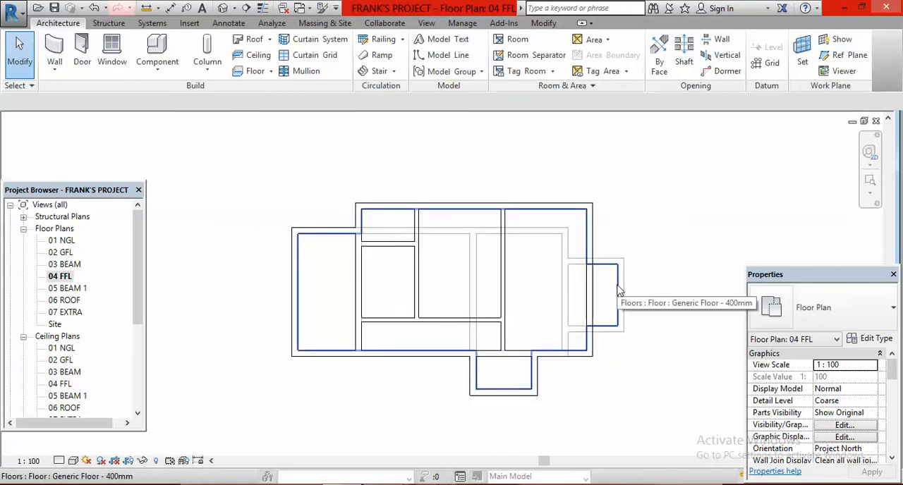
scroll(311, 248, "up", 2)
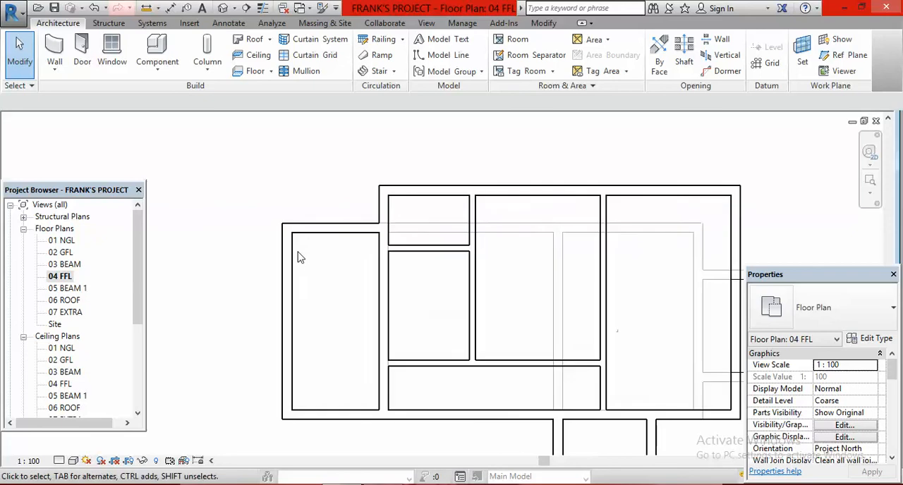
scroll(299, 260, "down", 1)
scroll(299, 255, "down", 2)
scroll(313, 254, "up", 2)
scroll(308, 245, "up", 2)
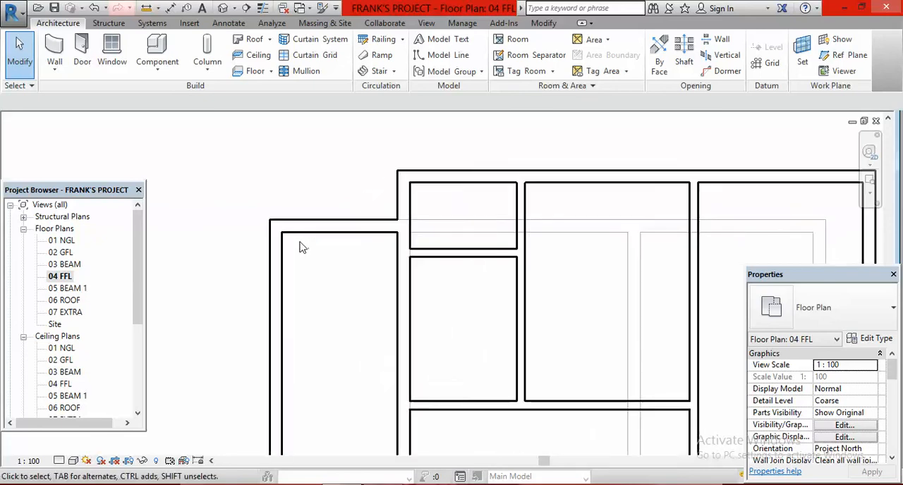
scroll(302, 248, "down", 2)
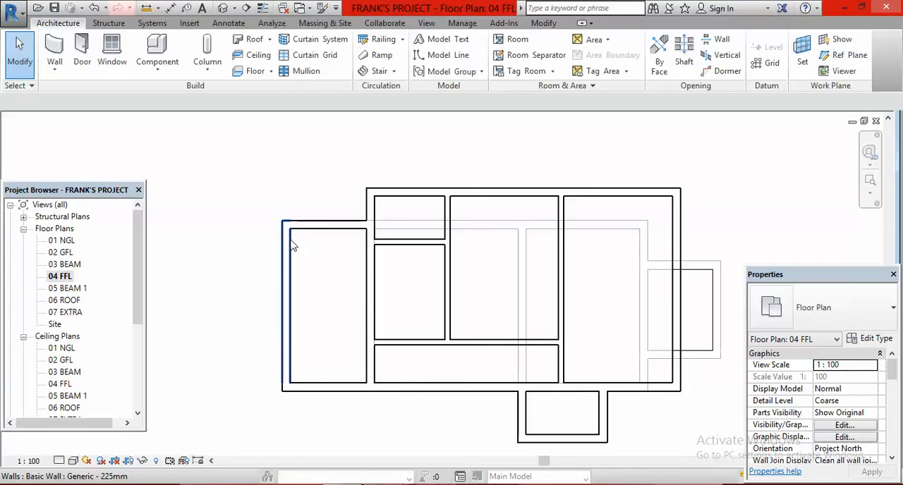
Step: Change the type of the 04 FFL floor slab from the available floor types to Generic Floor - 150mm
key("Tab")
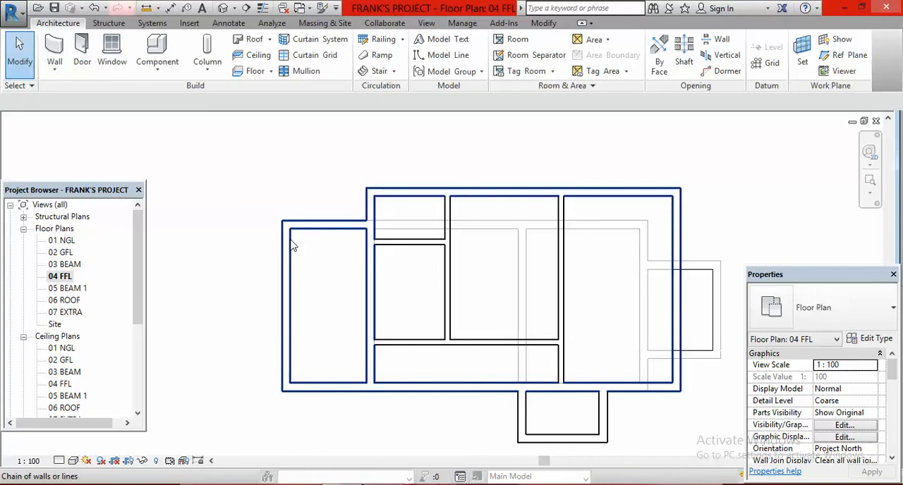
key("Tab")
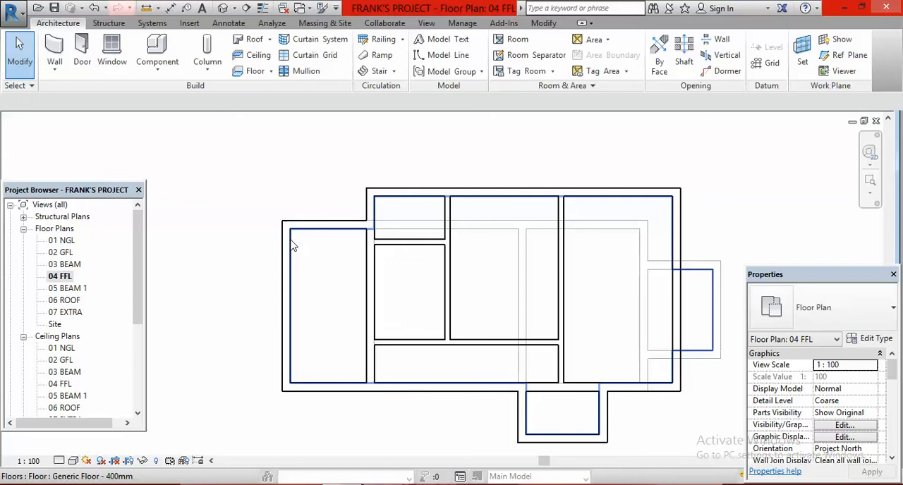
left_click(293, 245)
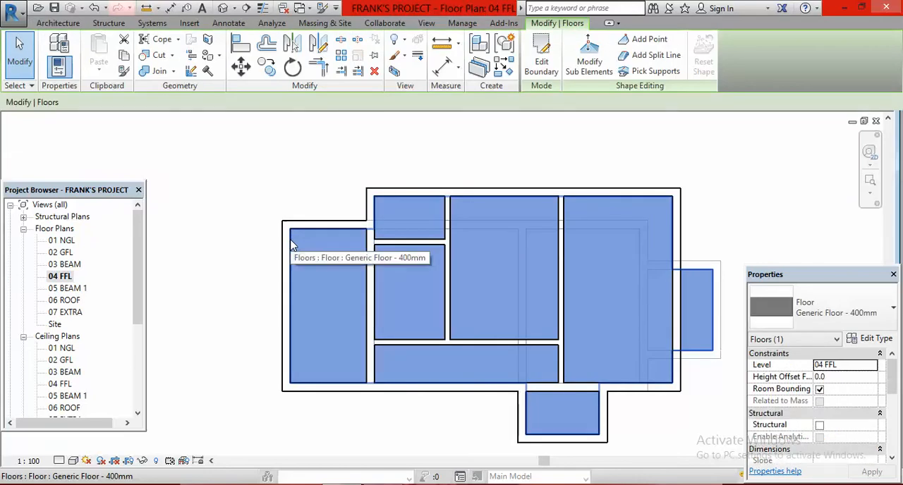
scroll(294, 245, "down", 2)
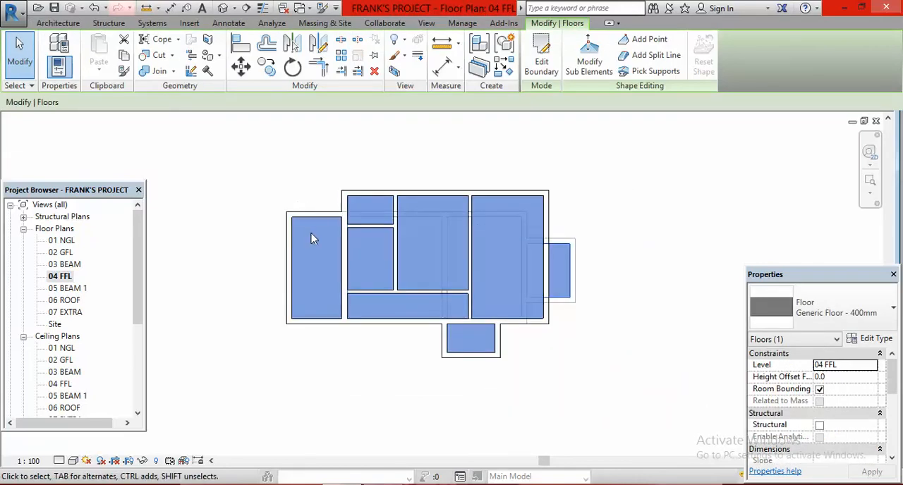
scroll(311, 234, "up", 1)
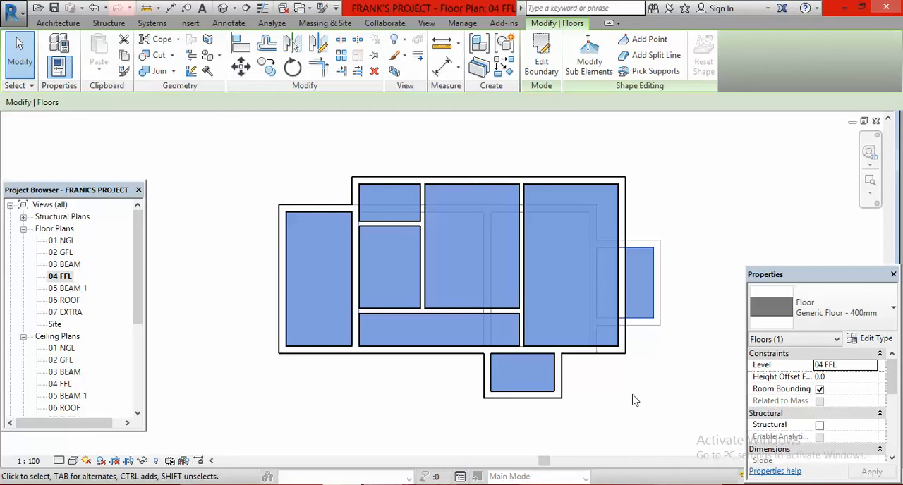
left_click(894, 312)
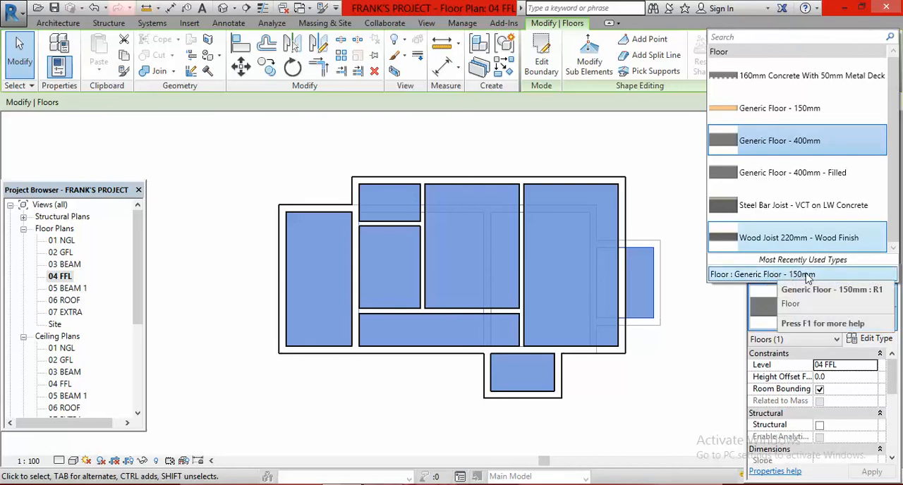
left_click(807, 274)
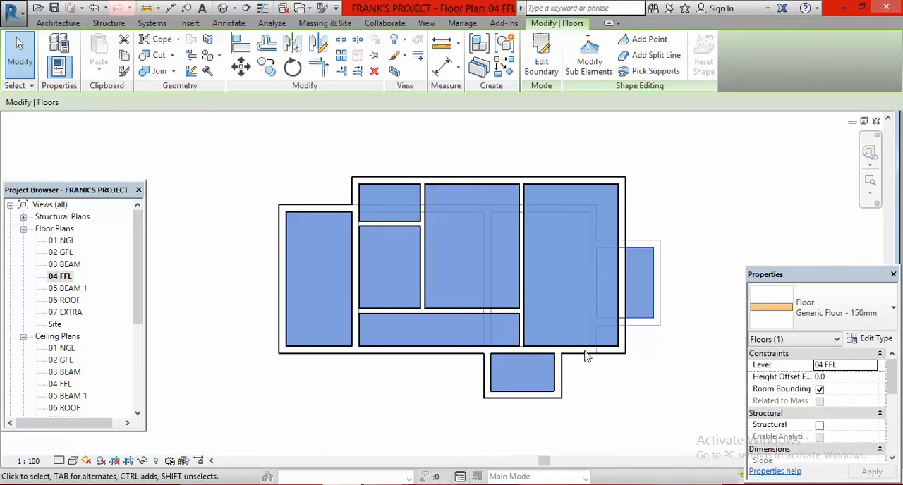
Step: Edit the floor's boundary and offset a copy of the front porch's left edge 1000 mm outward
scroll(504, 381, "up", 3)
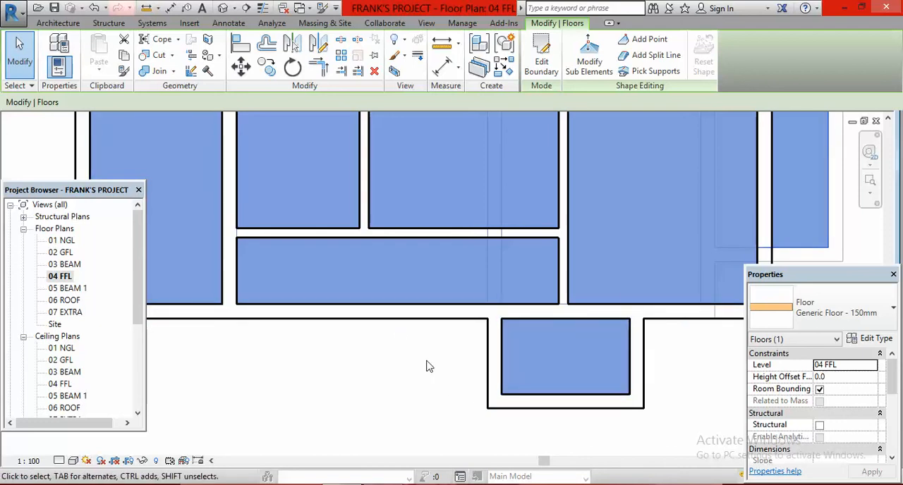
scroll(475, 340, "down", 3)
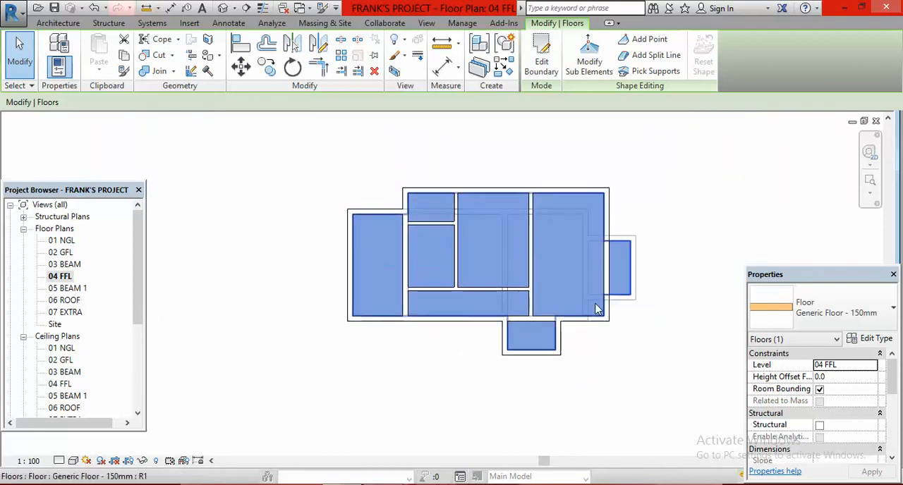
scroll(598, 303, "down", 3)
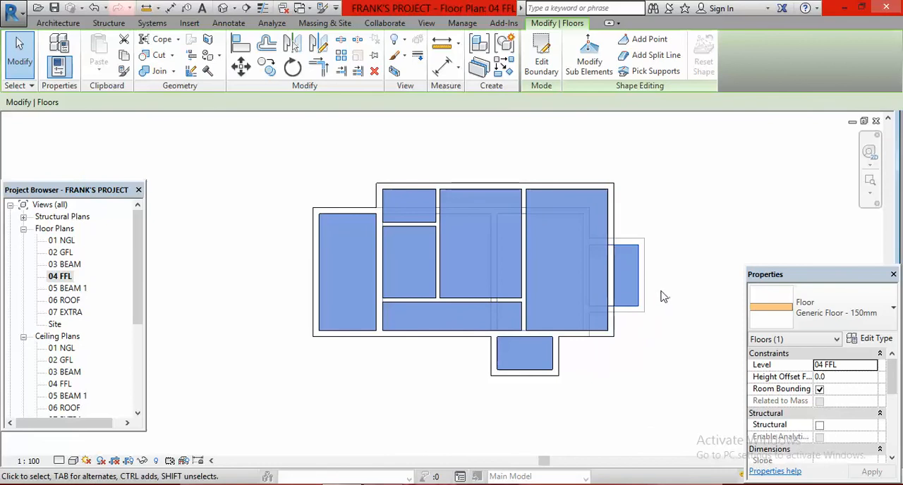
scroll(661, 297, "up", 1)
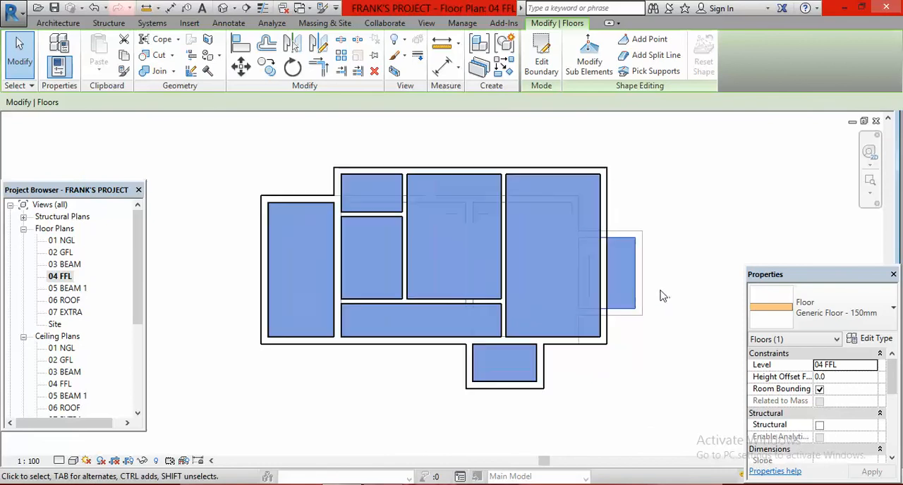
left_click(544, 69)
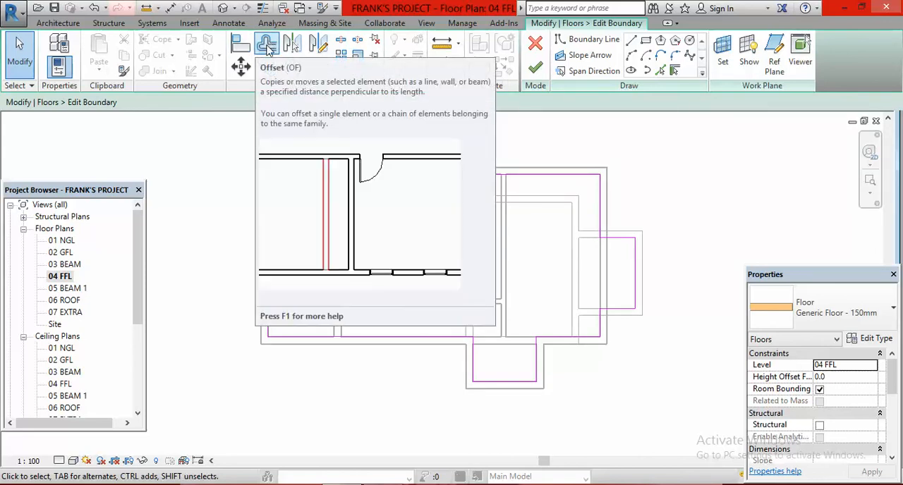
left_click(268, 47)
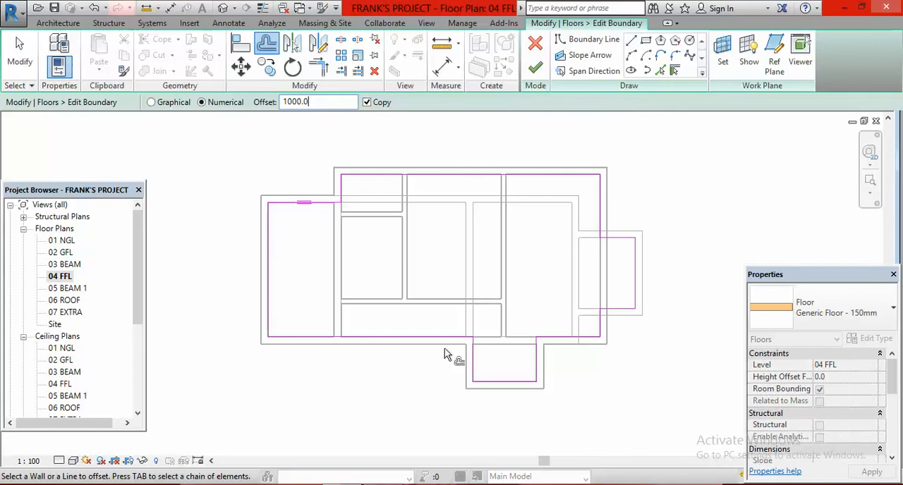
left_click(472, 367)
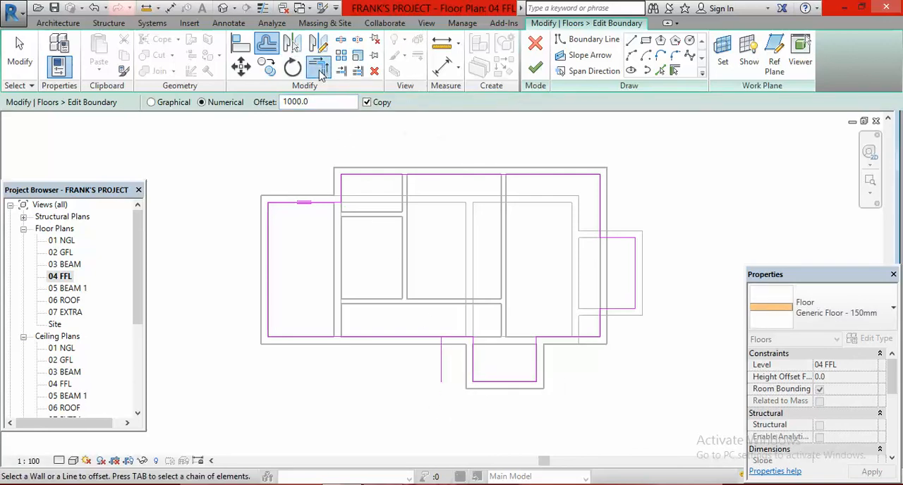
Step: Trim the main front edge and the porch's front edge to corners with the offset line, and delete the porch's original left edge
left_click(318, 67)
left_click(421, 337)
left_click(438, 360)
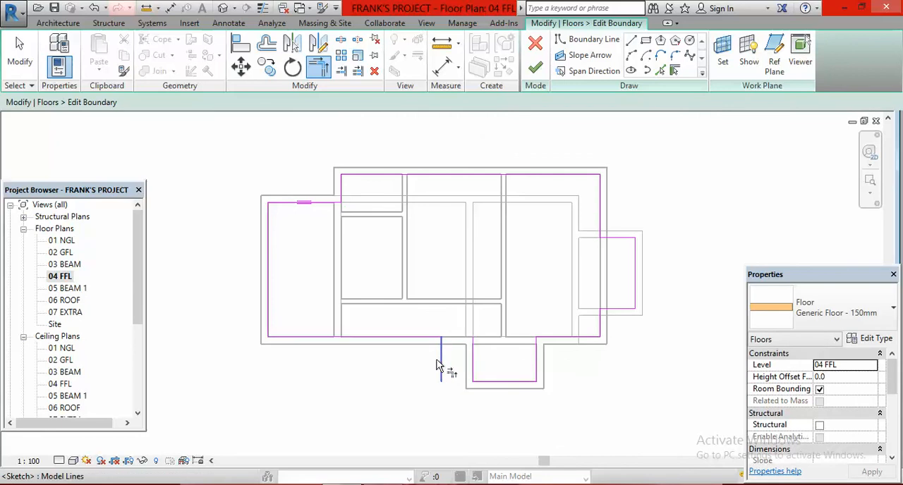
left_click(442, 359)
left_click(478, 383)
key("Escape")
key("Escape")
left_click(475, 364)
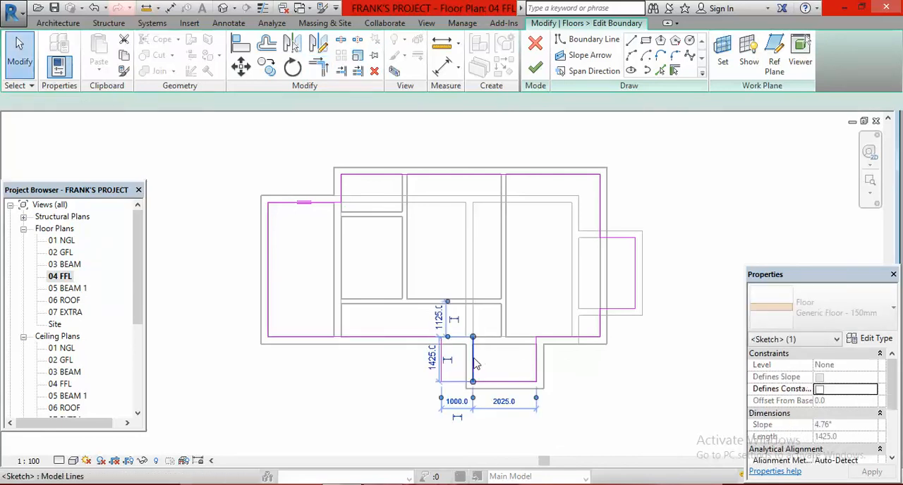
key("Delete")
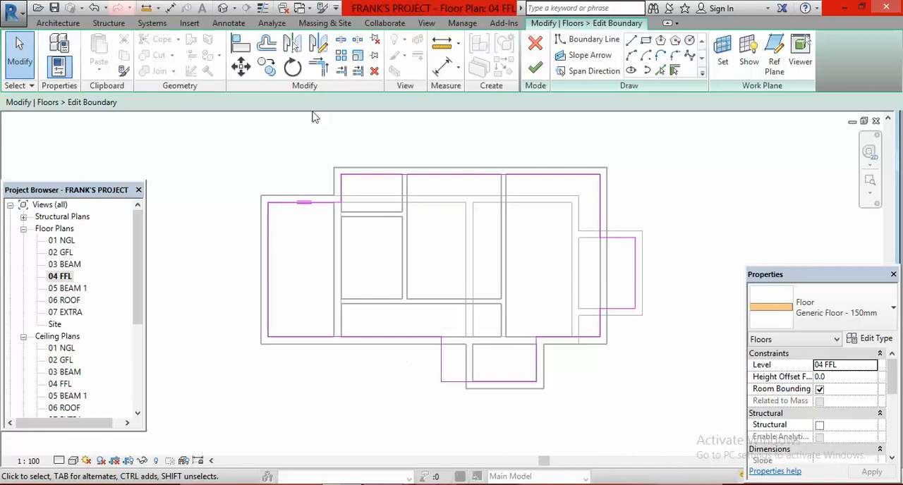
Step: Draw boundary lines continuing the porch's front edge to the left and returning 1425 mm to the main front edge
left_click(631, 40)
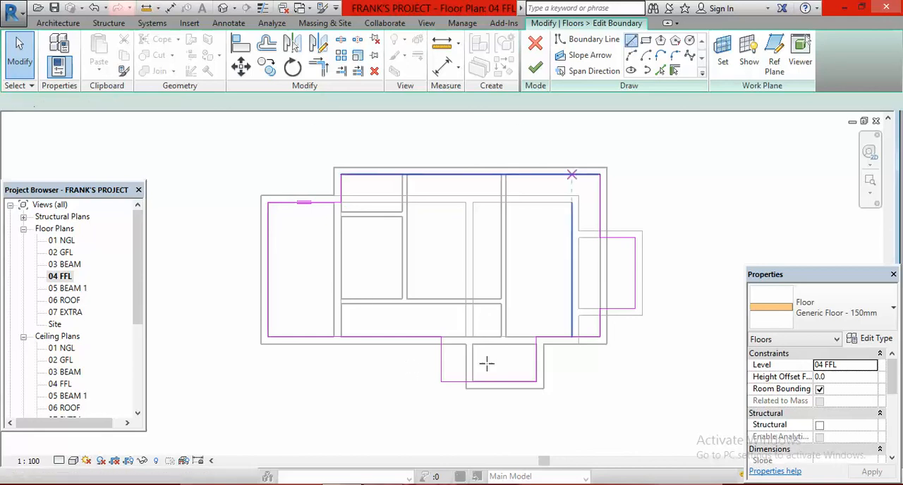
left_click(441, 381)
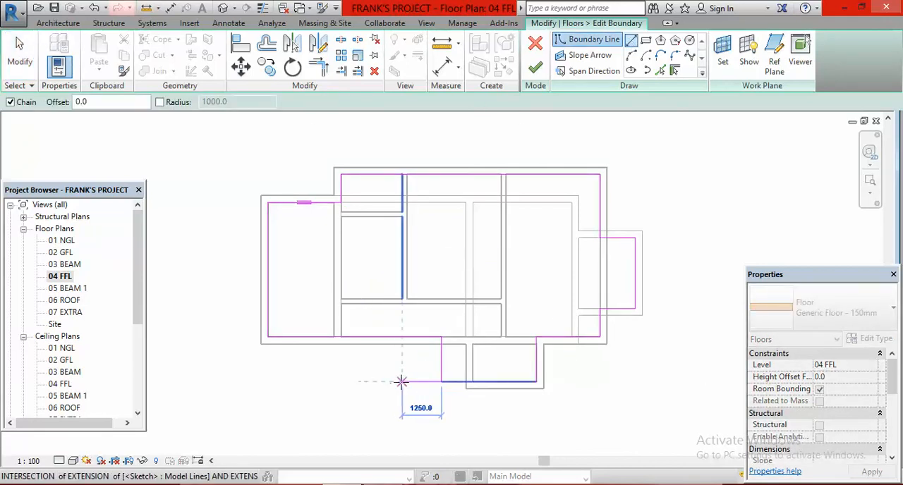
left_click(394, 382)
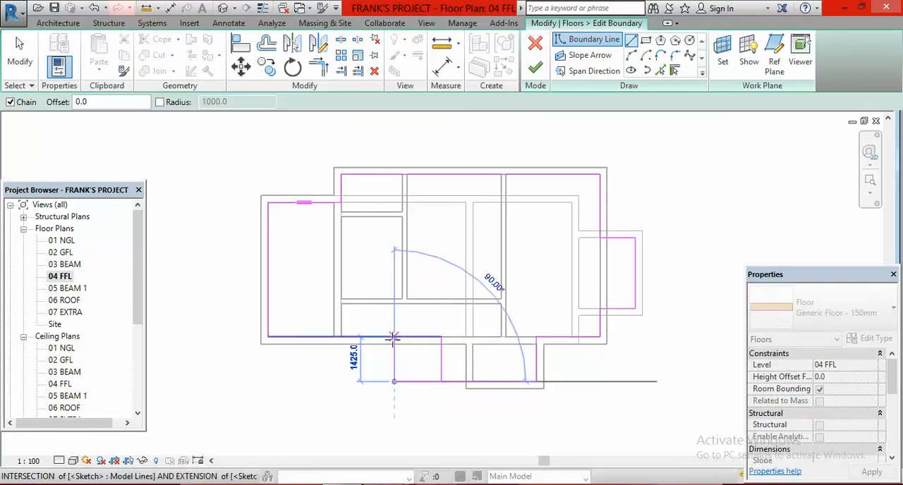
left_click(395, 337)
key("Escape")
key("Escape")
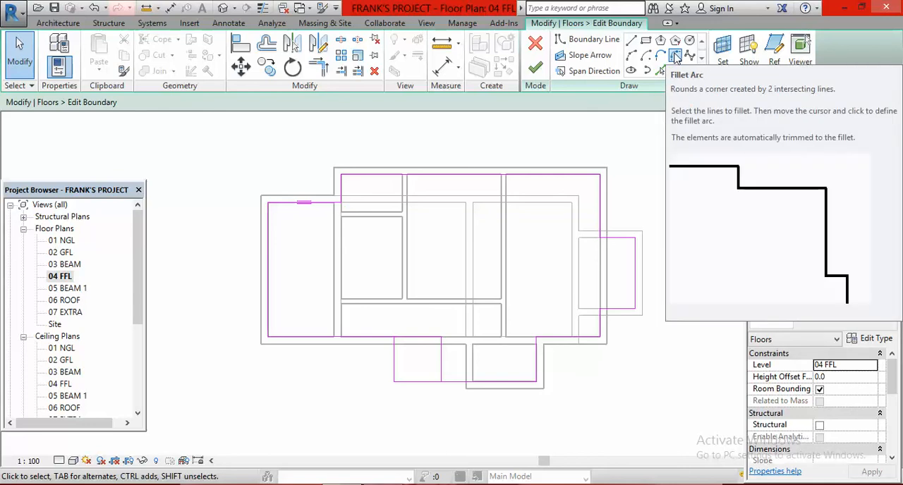
left_click(675, 57)
left_click(394, 364)
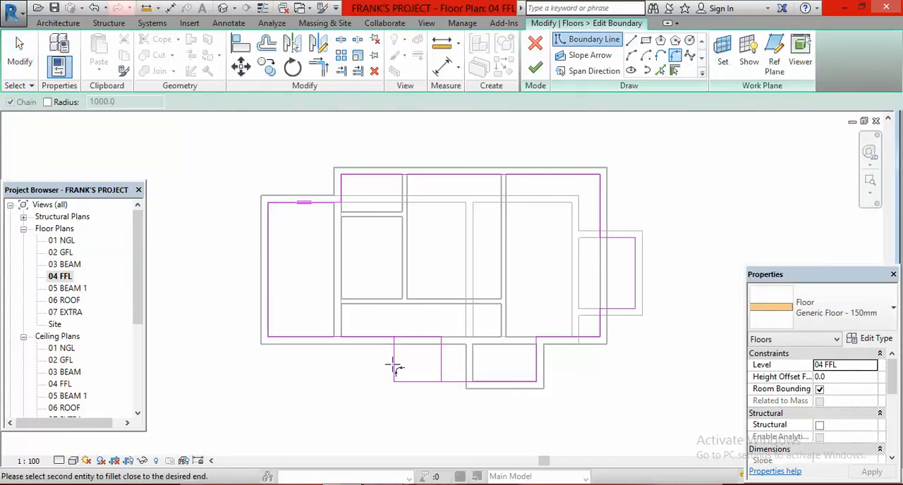
left_click(416, 382)
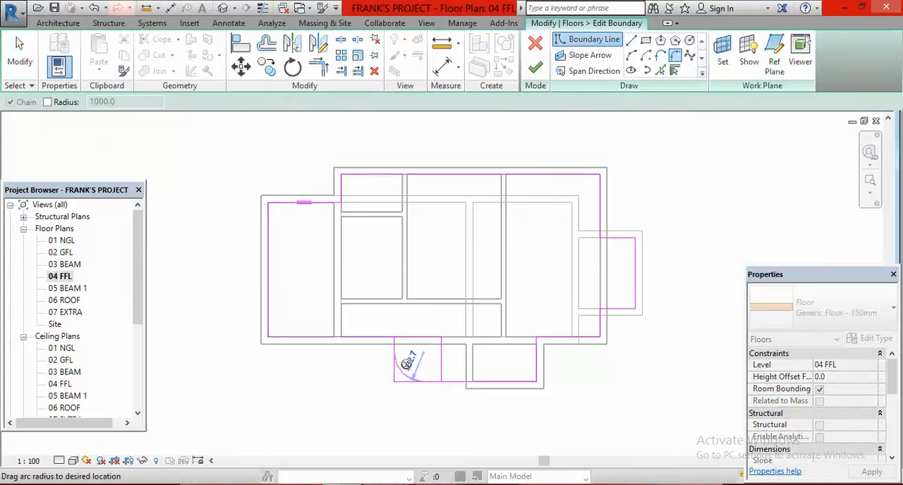
key("Escape")
key("Escape")
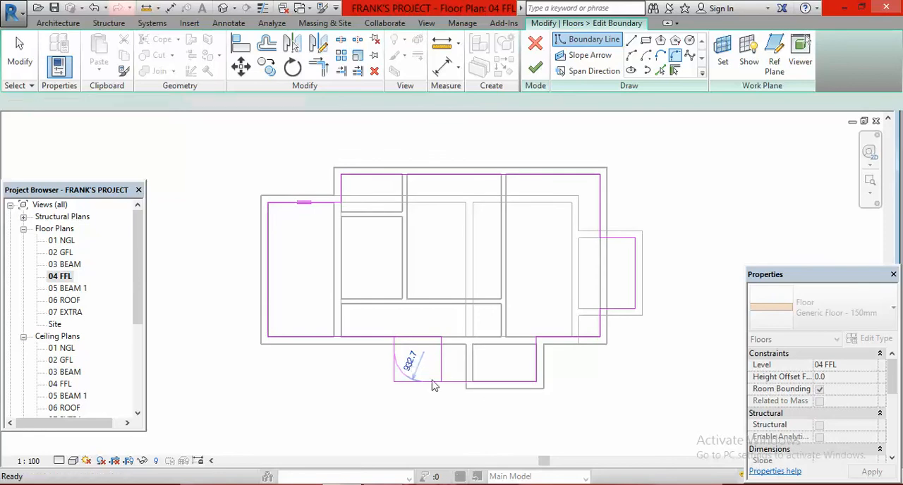
Step: Draw a curved boundary from the offset line's front corner to the main front edge, inside the added rectangular outline
left_click(632, 56)
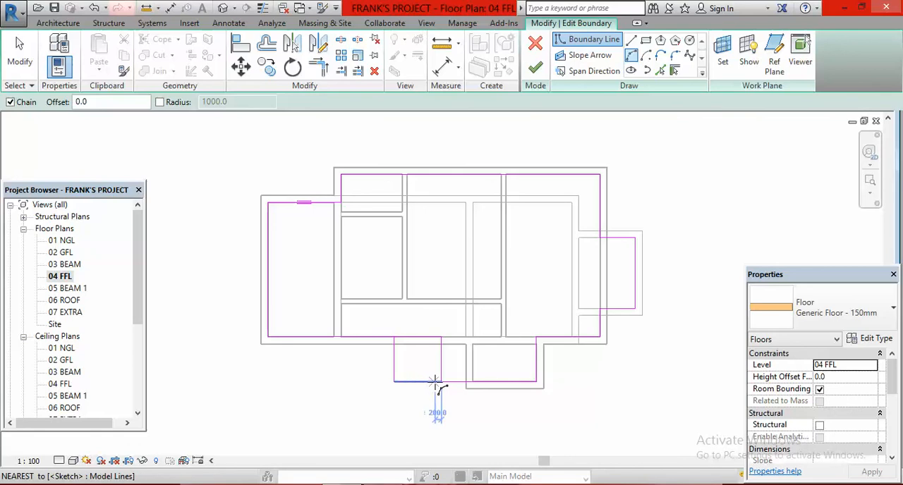
left_click(441, 382)
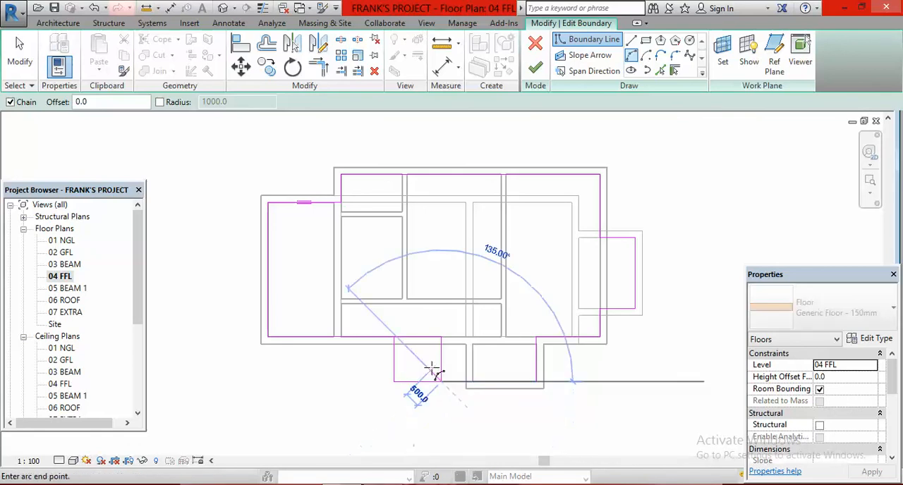
scroll(399, 343, "up", 3)
left_click(397, 343)
key("Escape")
key("Escape")
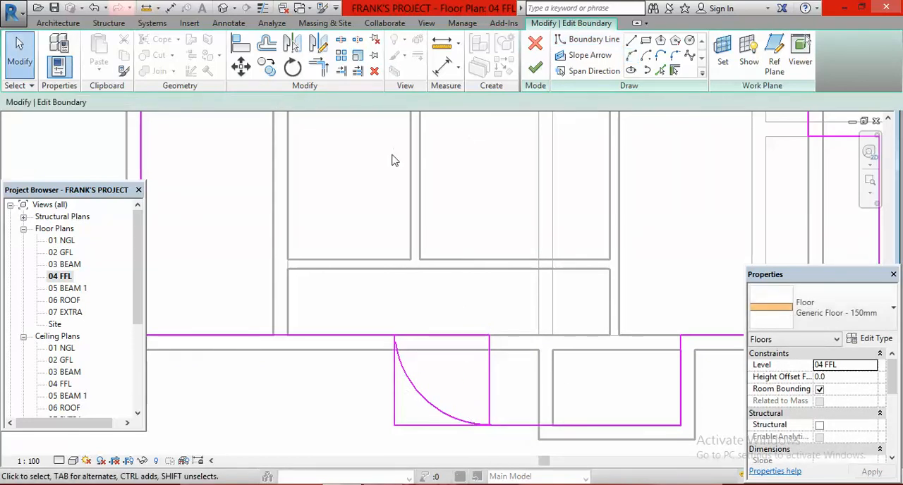
Step: Remove the left, front and right lines of the rectangular outline around the curve, keeping the curved boundary
left_click(318, 67)
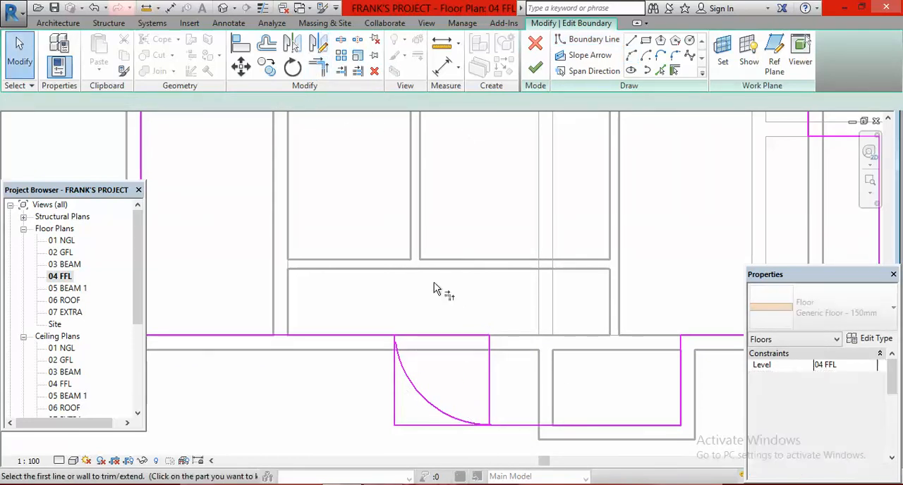
scroll(417, 367, "up", 5)
left_click(380, 332)
scroll(391, 279, "down", 5)
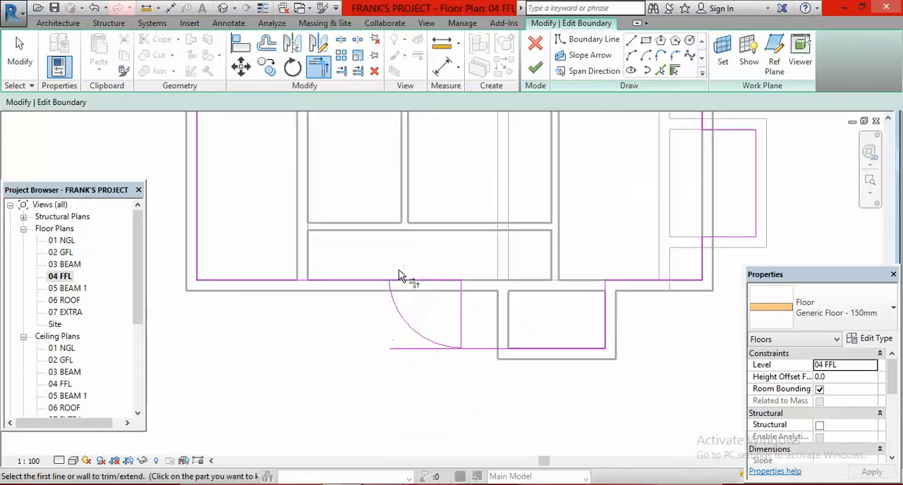
key("Escape")
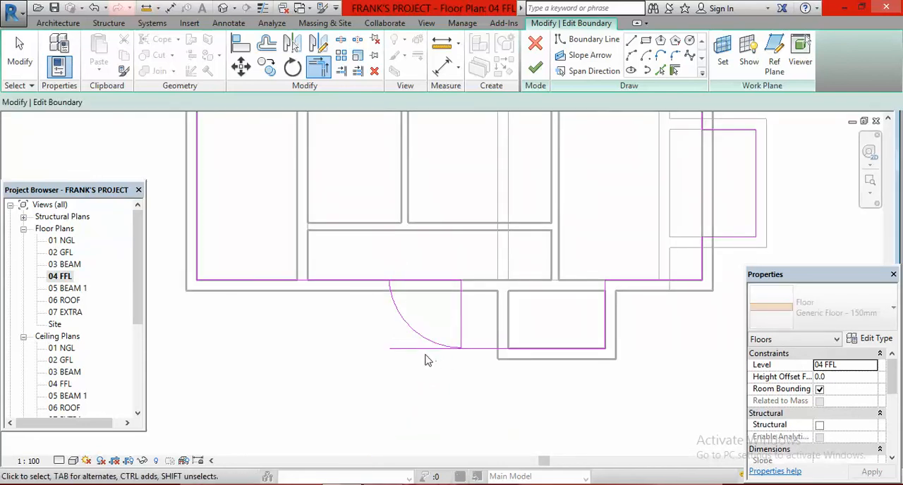
left_click(416, 349)
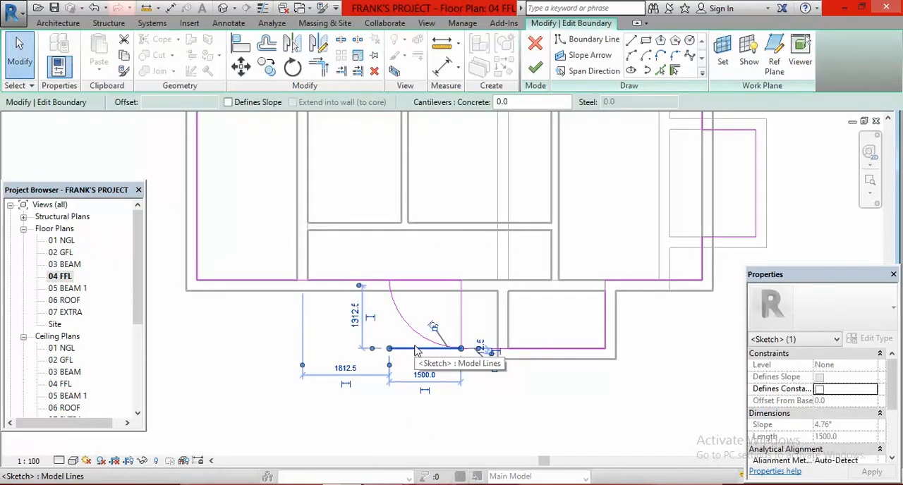
key("Delete")
left_click(461, 327)
key("Delete")
Step: Trim the floor's main front edge to a corner with the inner end of the curved boundary
left_click(318, 65)
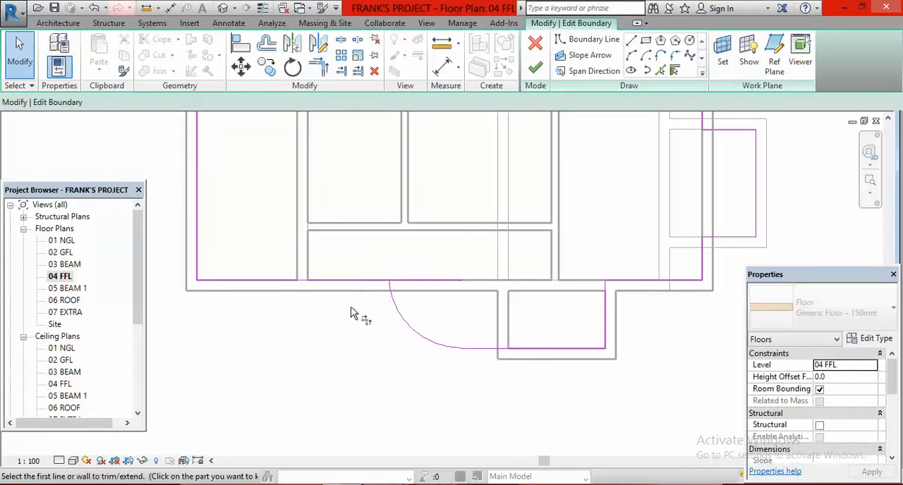
left_click(365, 282)
left_click(393, 291)
scroll(439, 300, "down", 3)
scroll(439, 295, "down", 3)
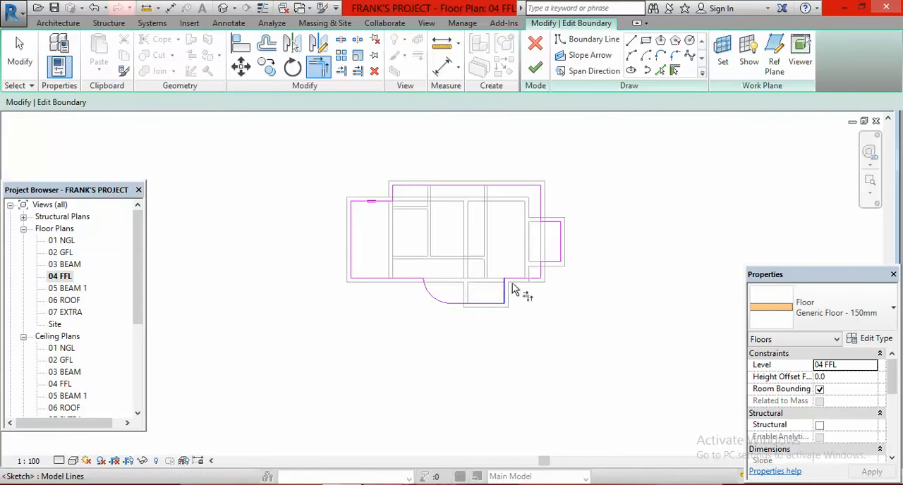
Step: Finish the floor boundary edit, decline attaching the walls to the floor's bottom, and clear the selection
scroll(568, 254, "up", 1)
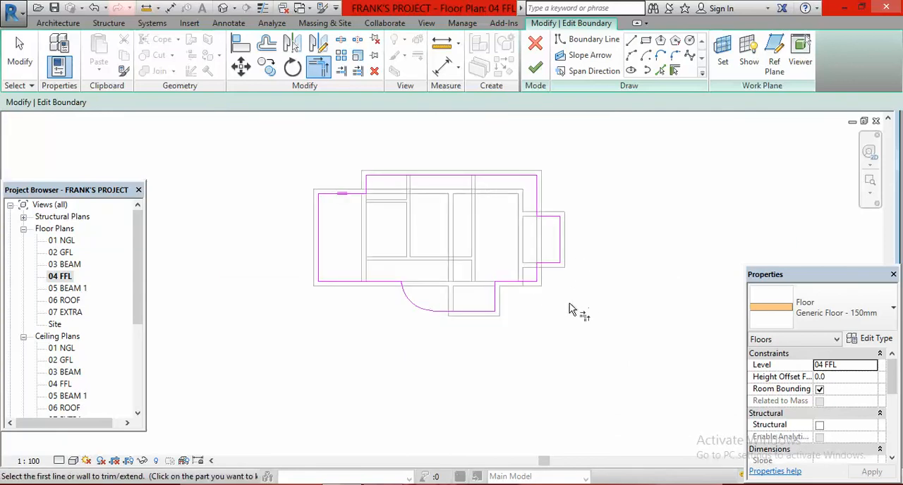
scroll(496, 200, "up", 2)
scroll(477, 250, "down", 1)
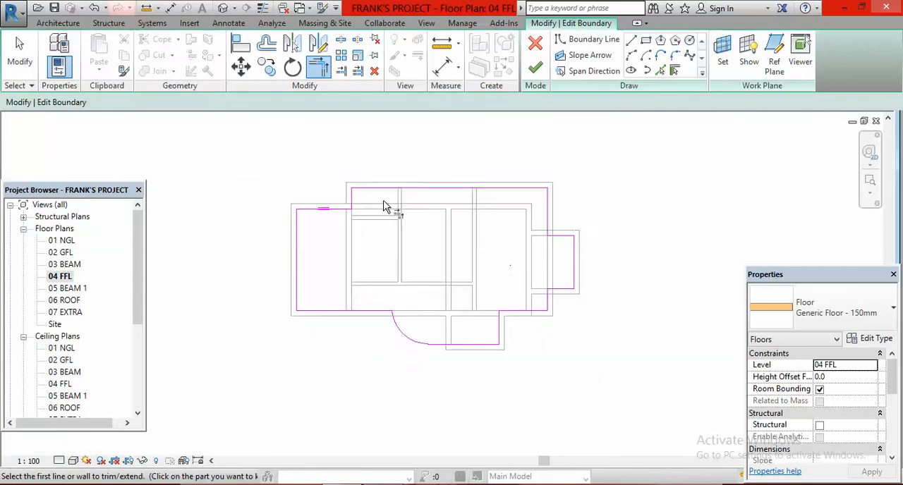
scroll(383, 206, "up", 1)
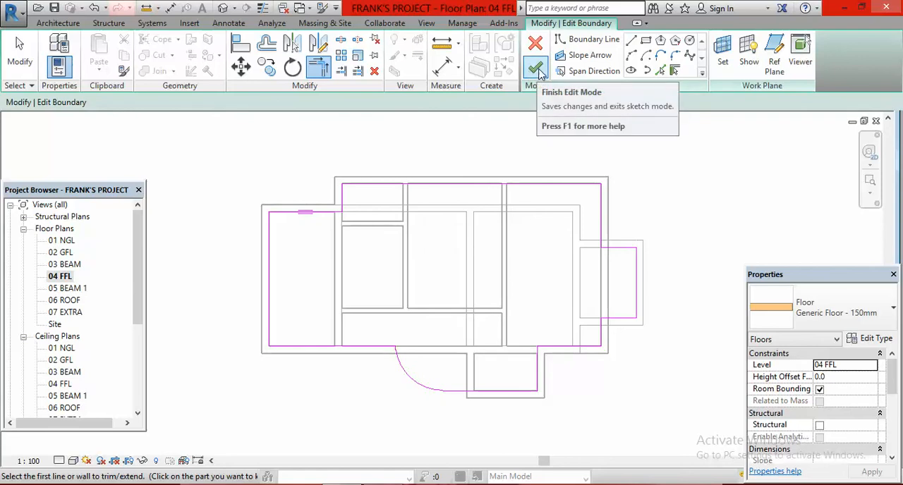
left_click(545, 71)
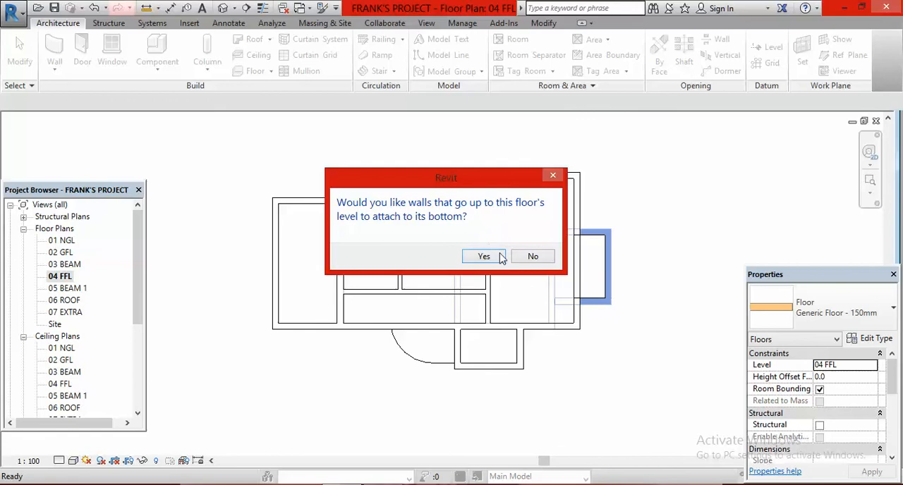
left_click(529, 257)
scroll(292, 298, "down", 1)
scroll(381, 282, "down", 1)
left_click(599, 229)
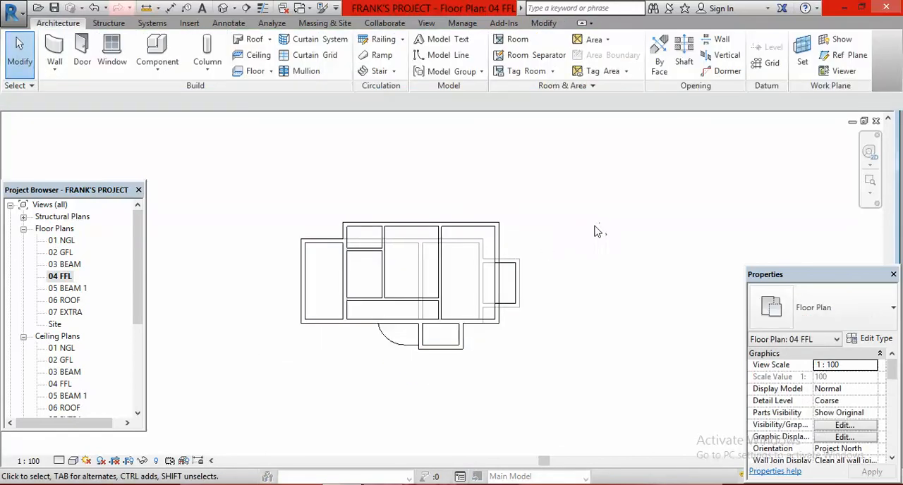
Step: Open the 3D view and examine the curved oak balcony slab beside the front porch, up close and from a distance
left_click(224, 8)
scroll(524, 300, "up", 8)
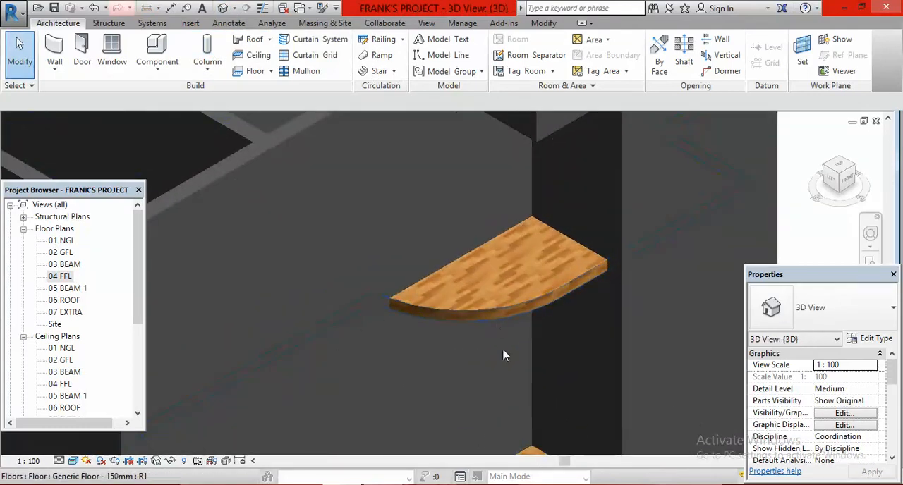
scroll(487, 284, "down", 3)
scroll(498, 285, "down", 4)
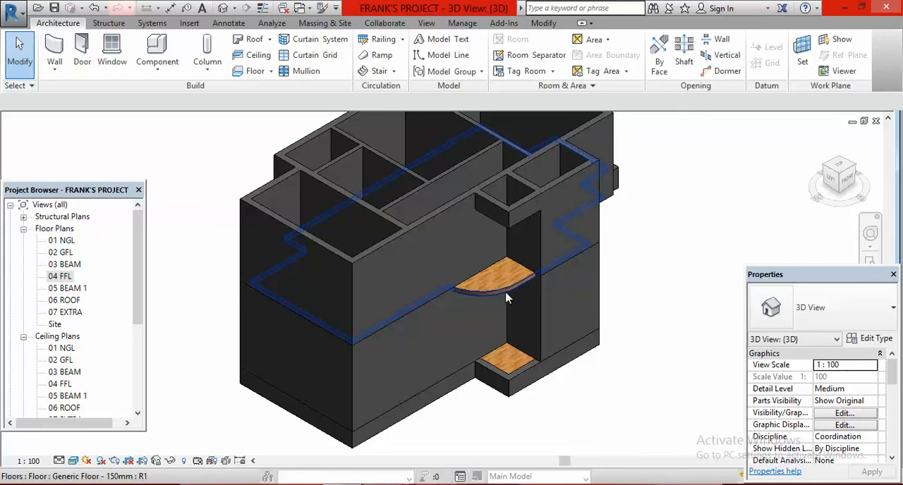
scroll(503, 289, "up", 4)
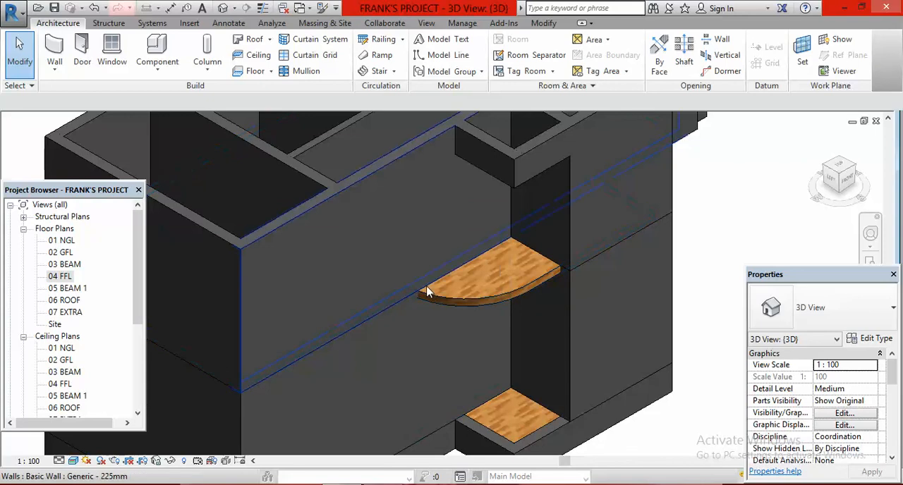
scroll(512, 291, "down", 5)
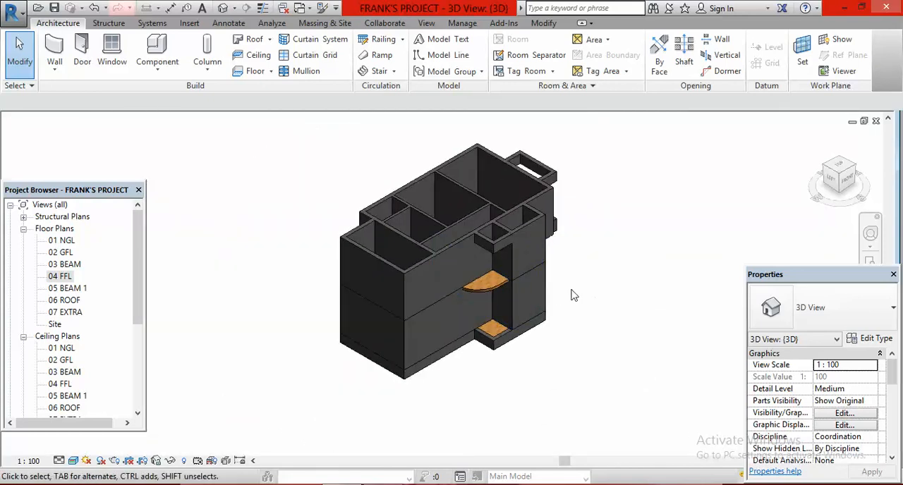
scroll(526, 286, "up", 3)
scroll(463, 292, "down", 2)
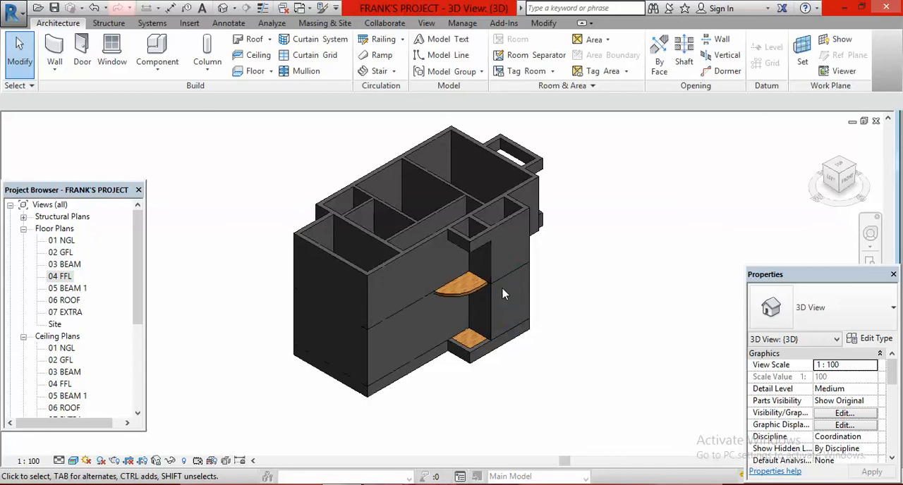
scroll(465, 286, "up", 3)
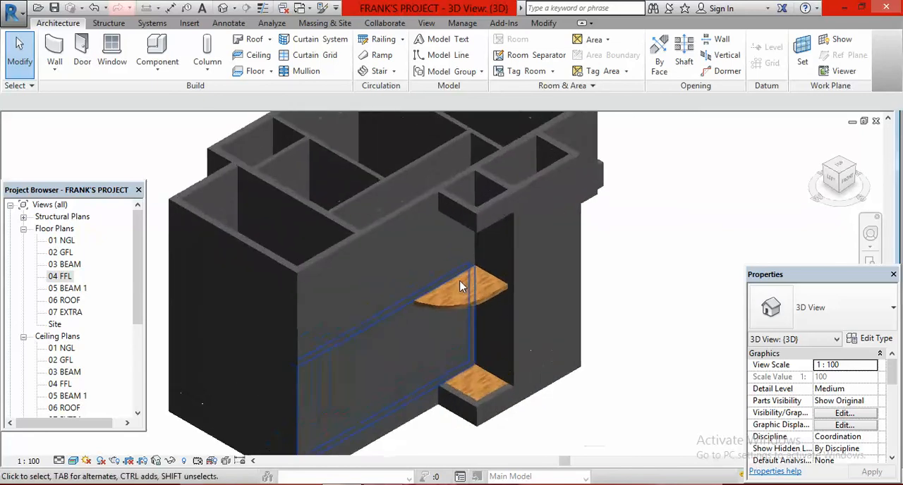
scroll(471, 302, "down", 2)
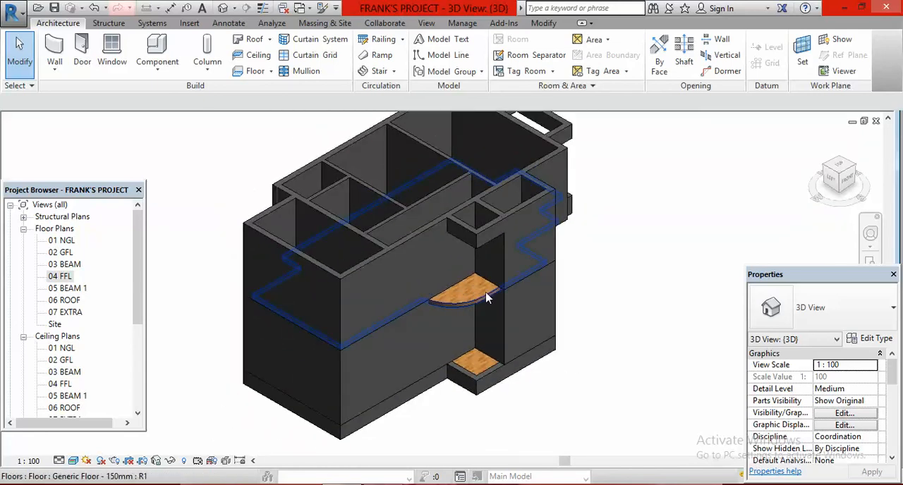
scroll(486, 294, "down", 2)
scroll(484, 296, "up", 4)
scroll(484, 294, "down", 2)
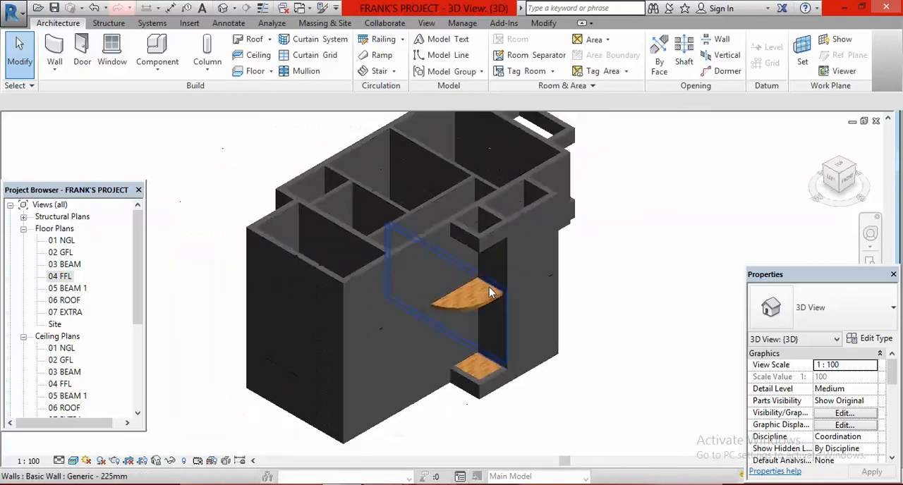
scroll(490, 299, "down", 3)
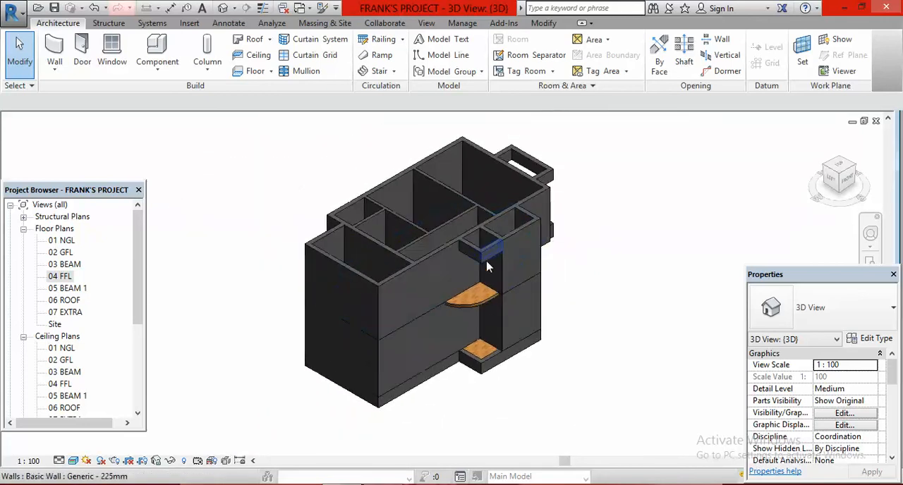
scroll(498, 297, "up", 2)
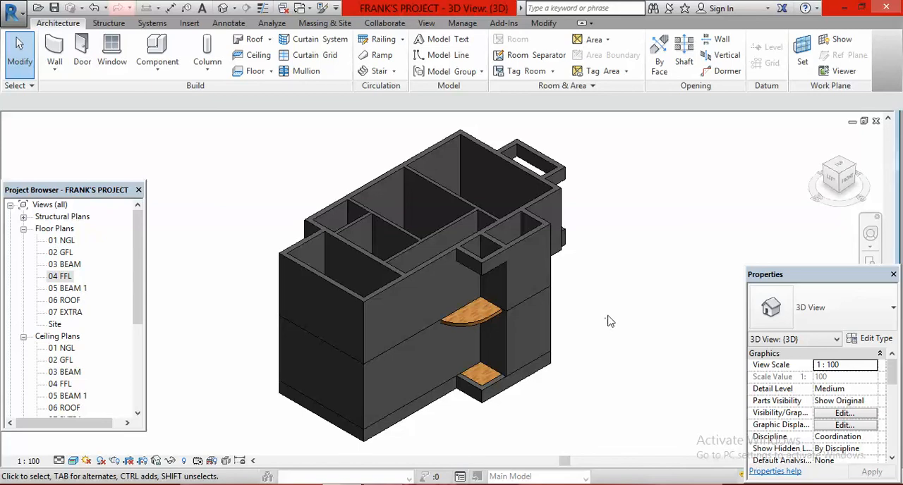
scroll(610, 321, "down", 1)
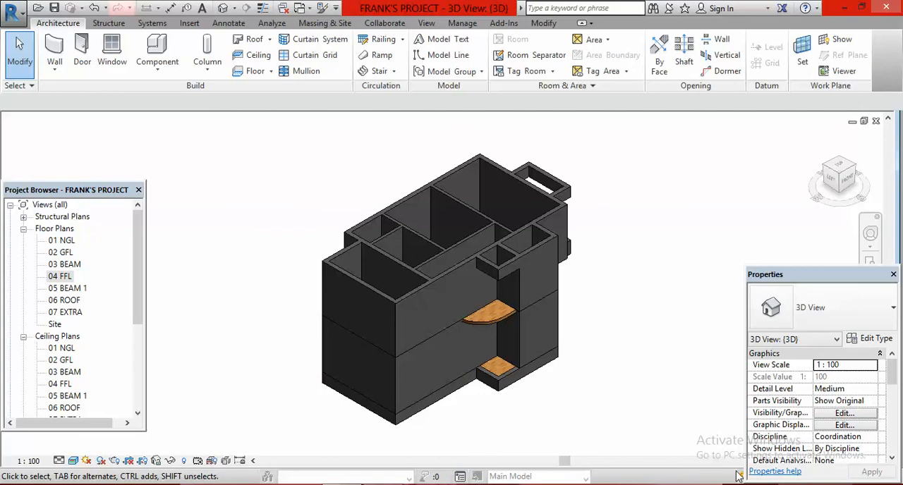
scroll(493, 331, "down", 1)
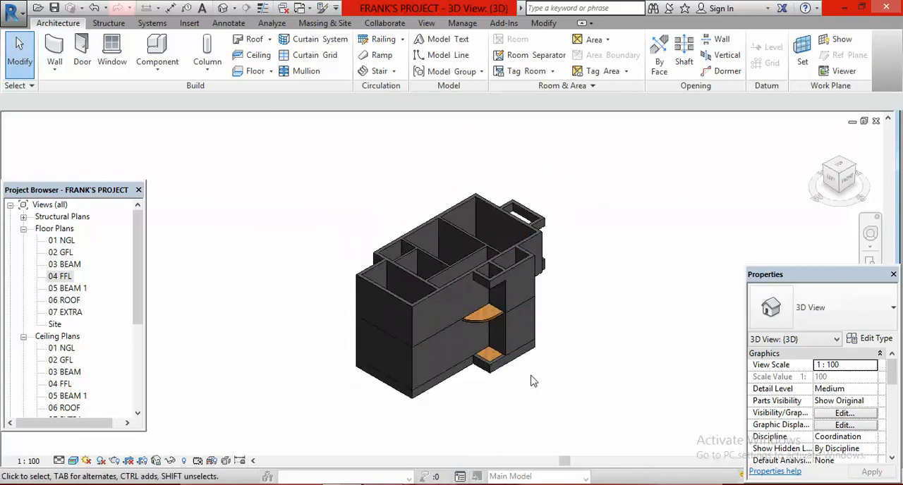
scroll(521, 372, "up", 2)
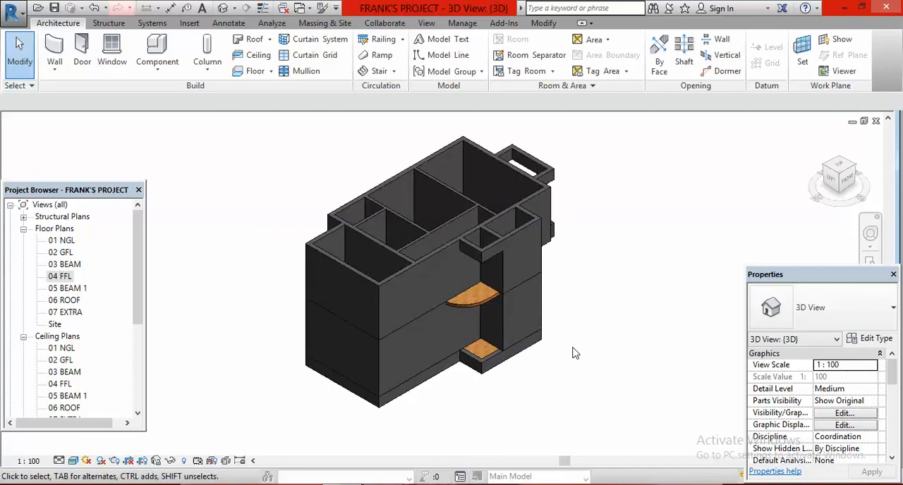
scroll(591, 375, "up", 1)
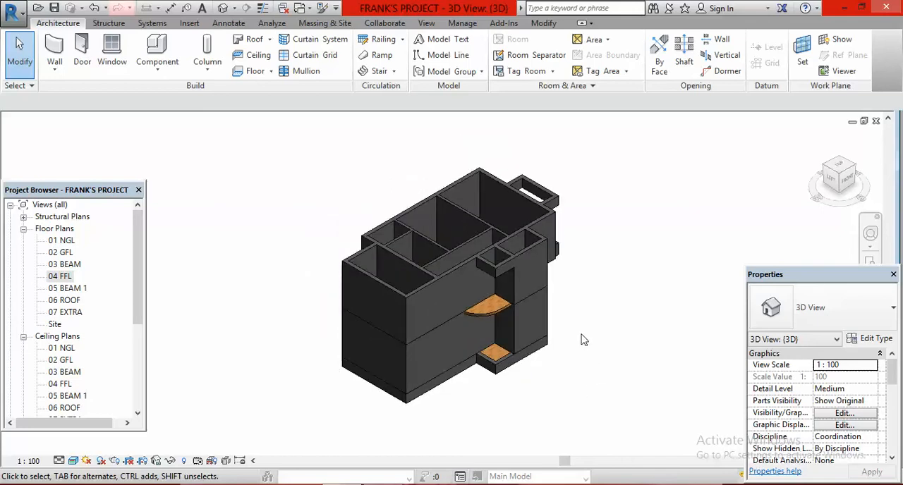
scroll(582, 336, "up", 1)
scroll(583, 336, "down", 1)
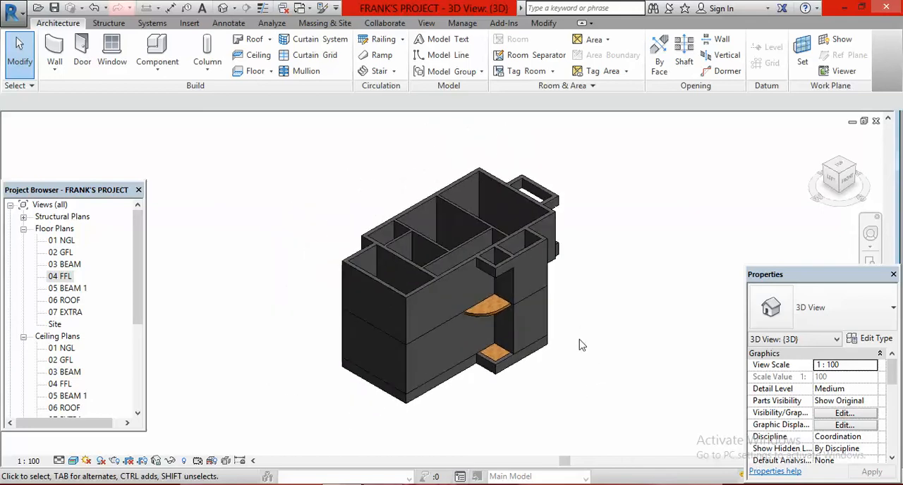
scroll(560, 350, "up", 1)
scroll(562, 350, "down", 1)
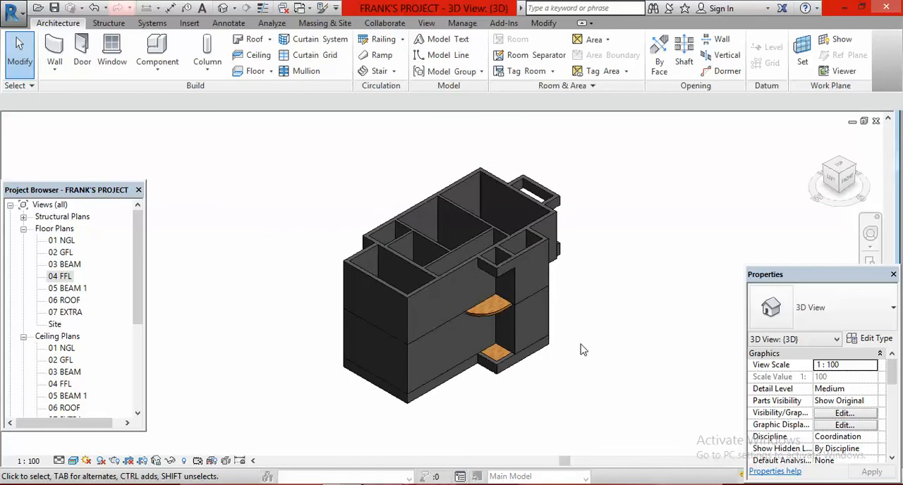
scroll(560, 331, "down", 1)
scroll(567, 356, "up", 1)
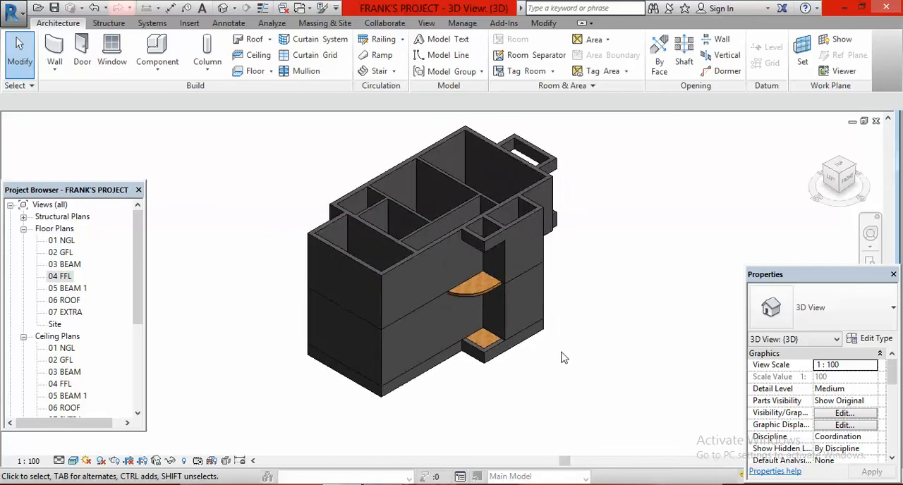
scroll(565, 360, "down", 1)
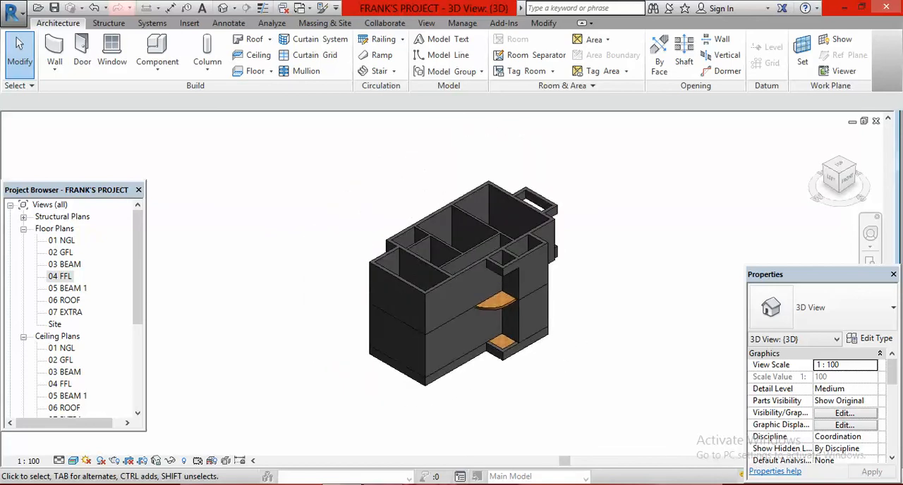